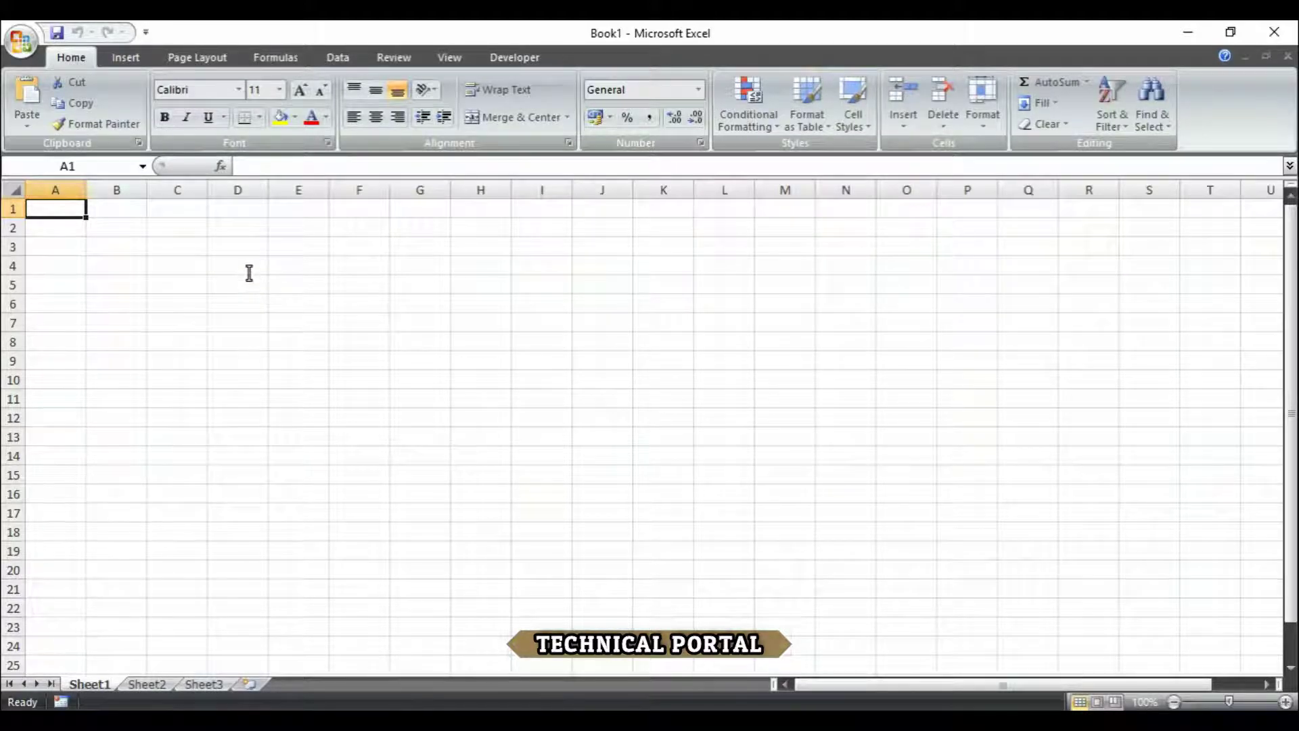
- Launch the Windows On-Screen Keyboard and position it over the empty area of the worksheet
key("super")
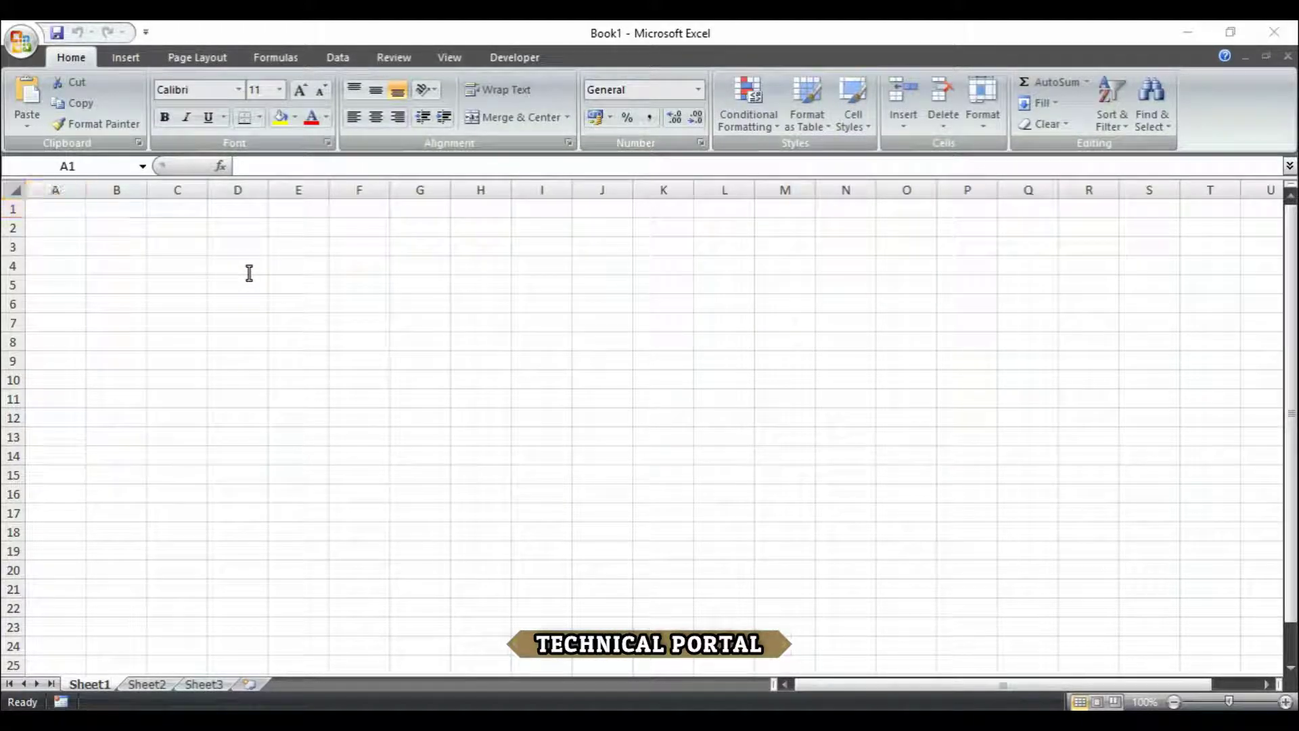
type("p")
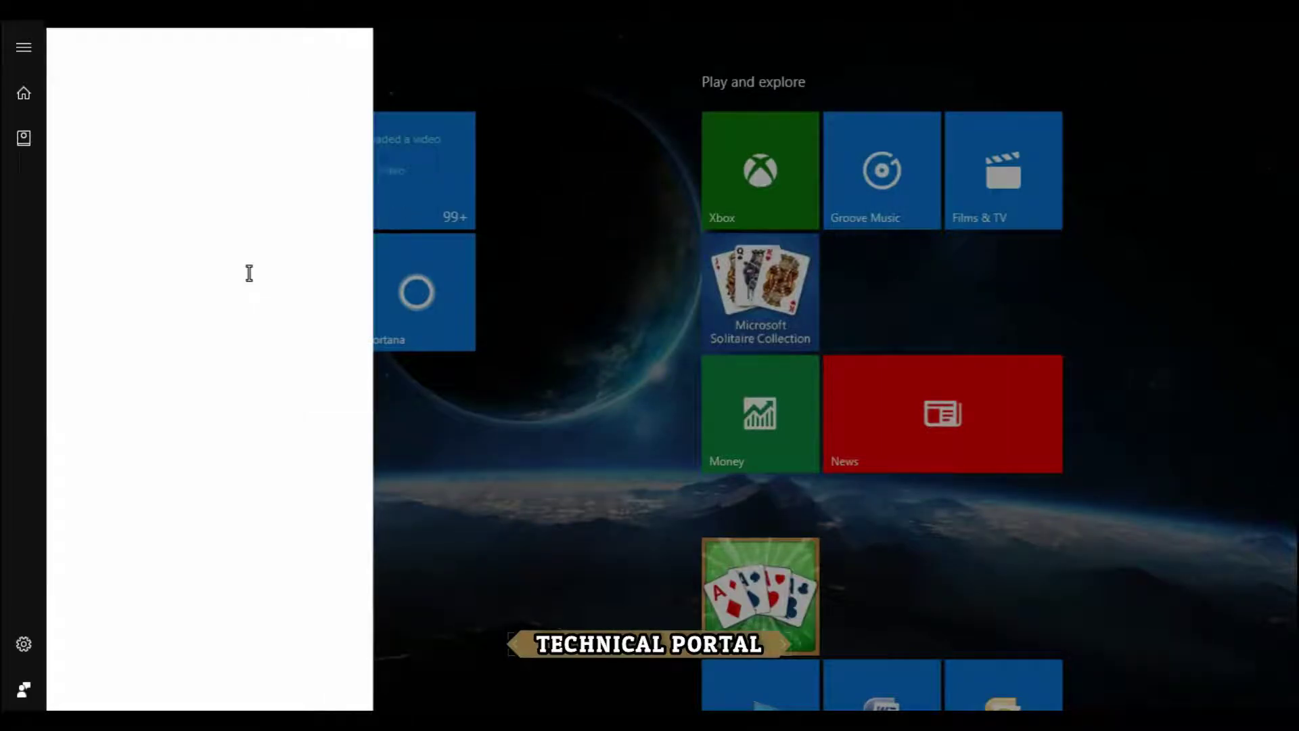
type("sk")
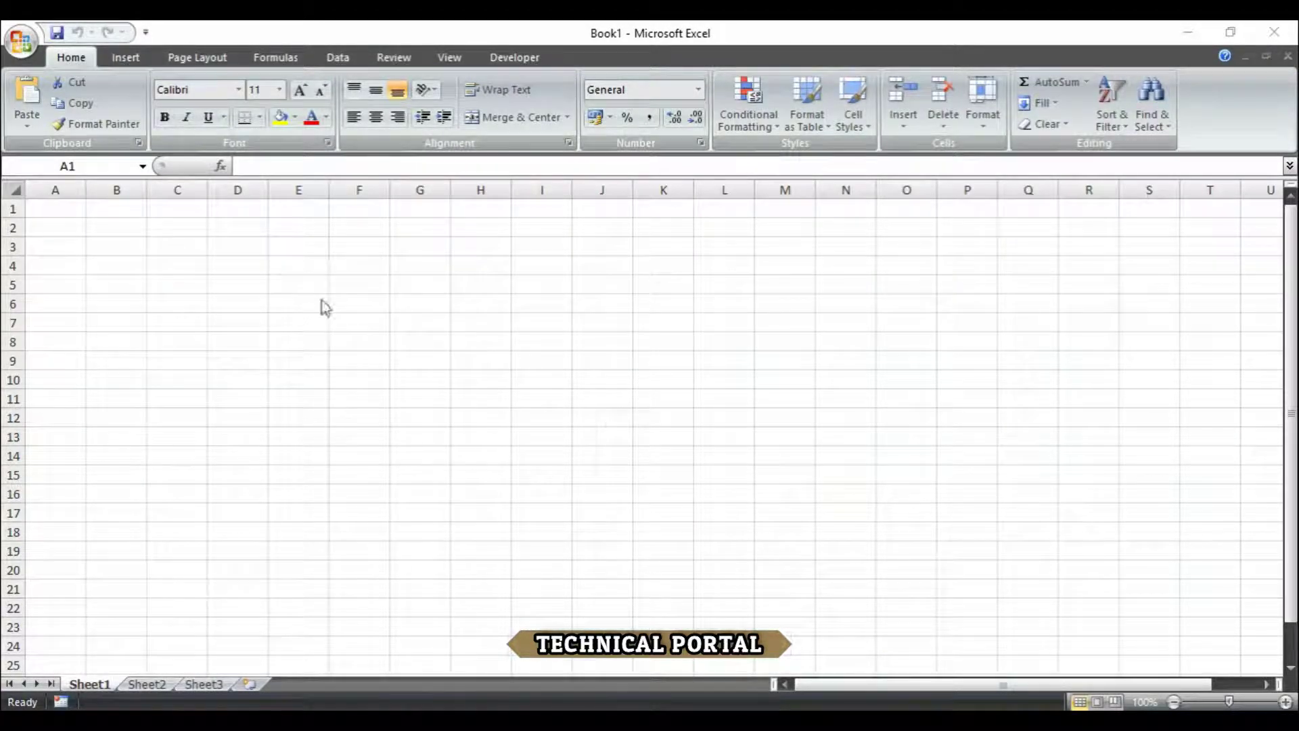
left_click_drag(765, 423, 766, 419)
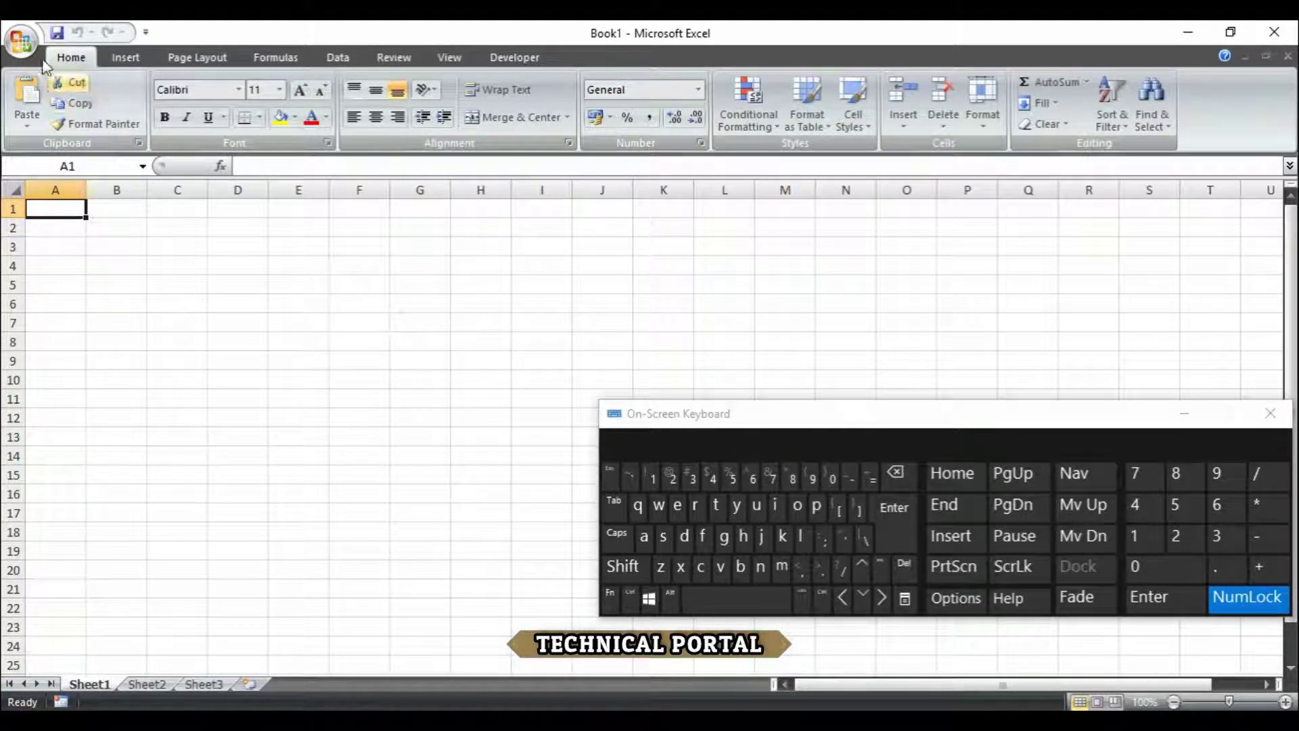
- Open the recent workbook "18 Count cells that contain negative numbers" and review its COUNTIF syntax in C1 and the values in B4:B10
left_click(19, 47)
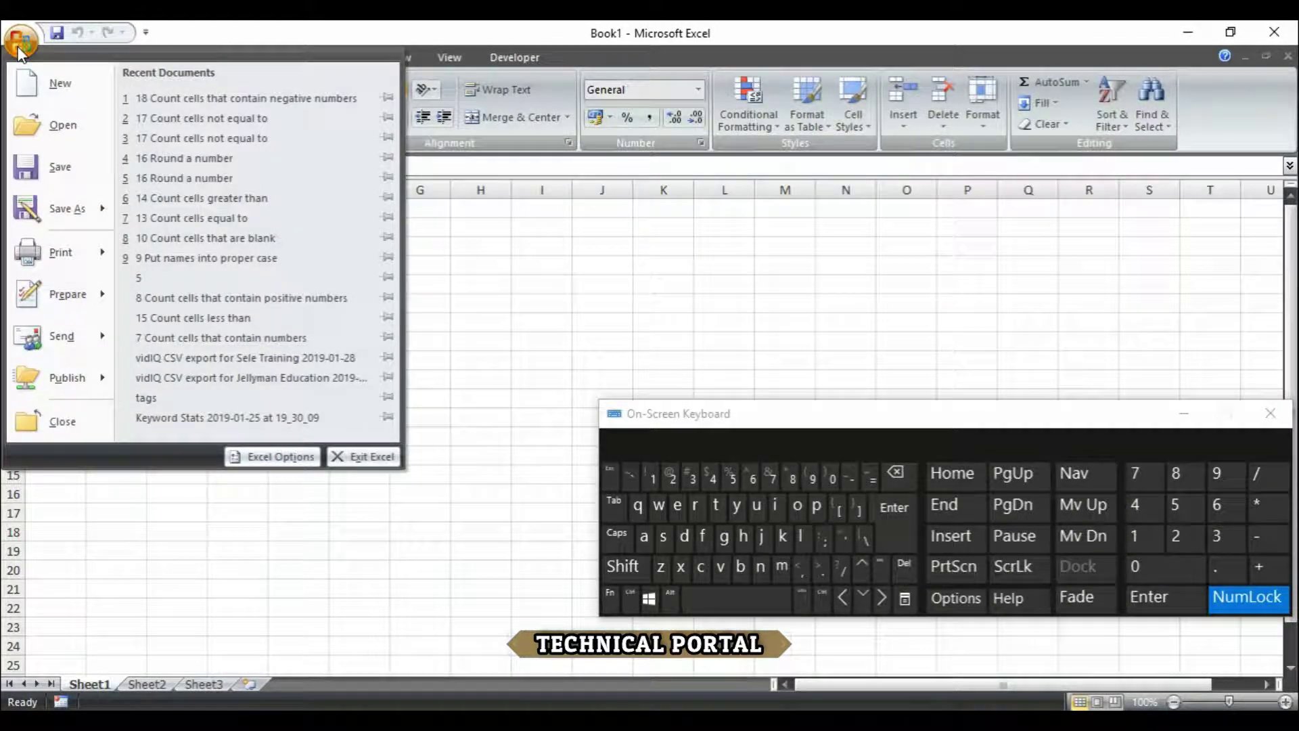
left_click(204, 99)
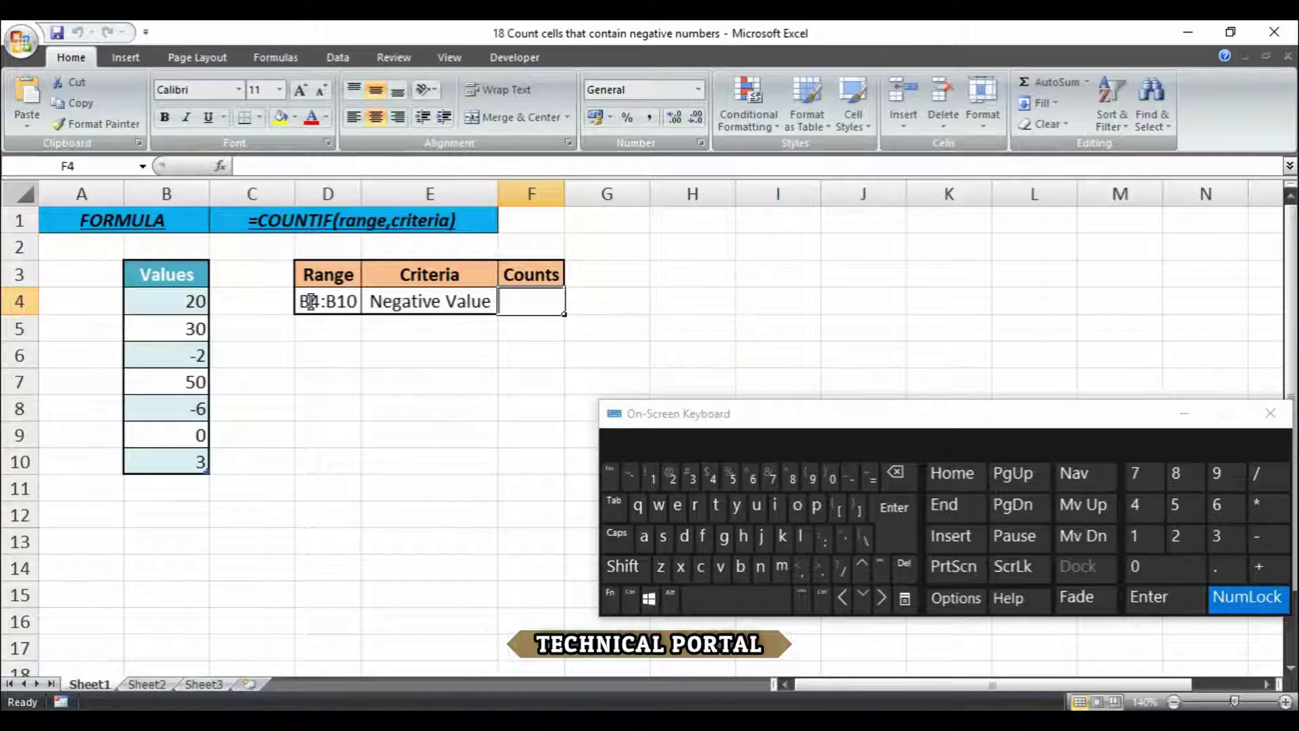
left_click(365, 225)
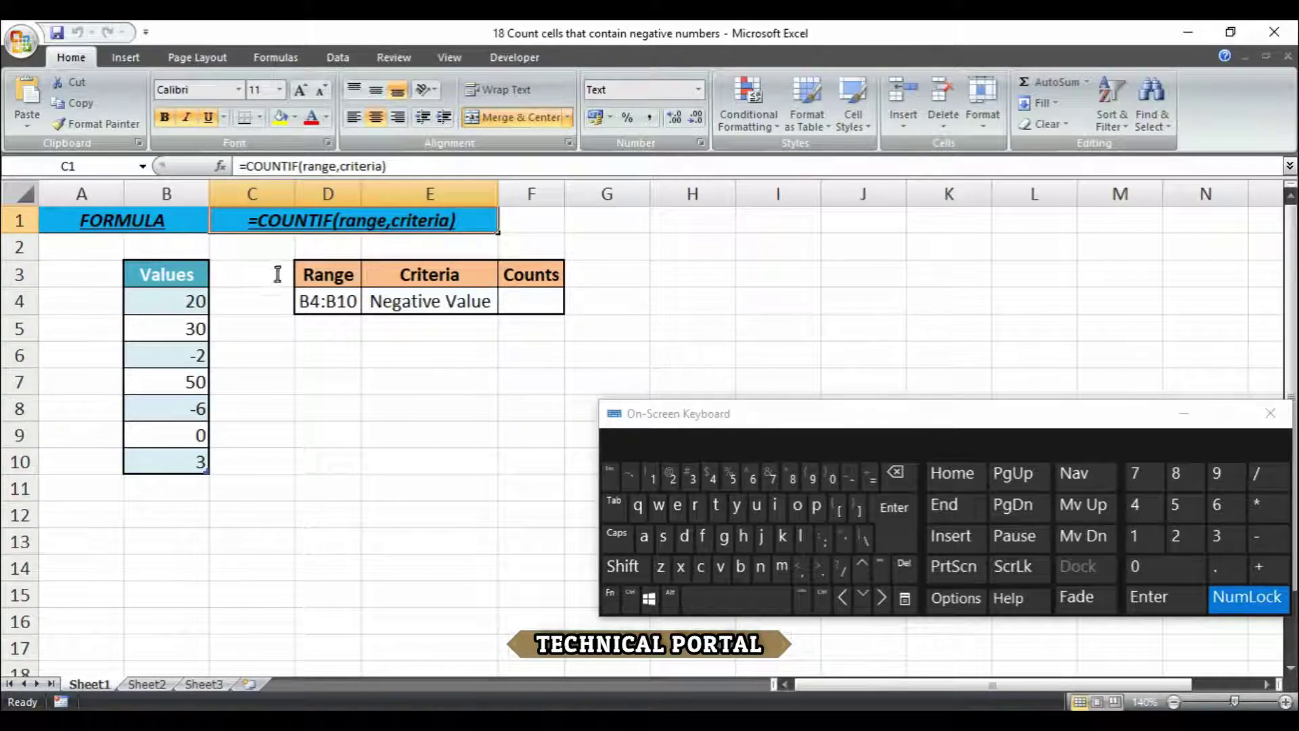
left_click_drag(174, 297, 157, 455)
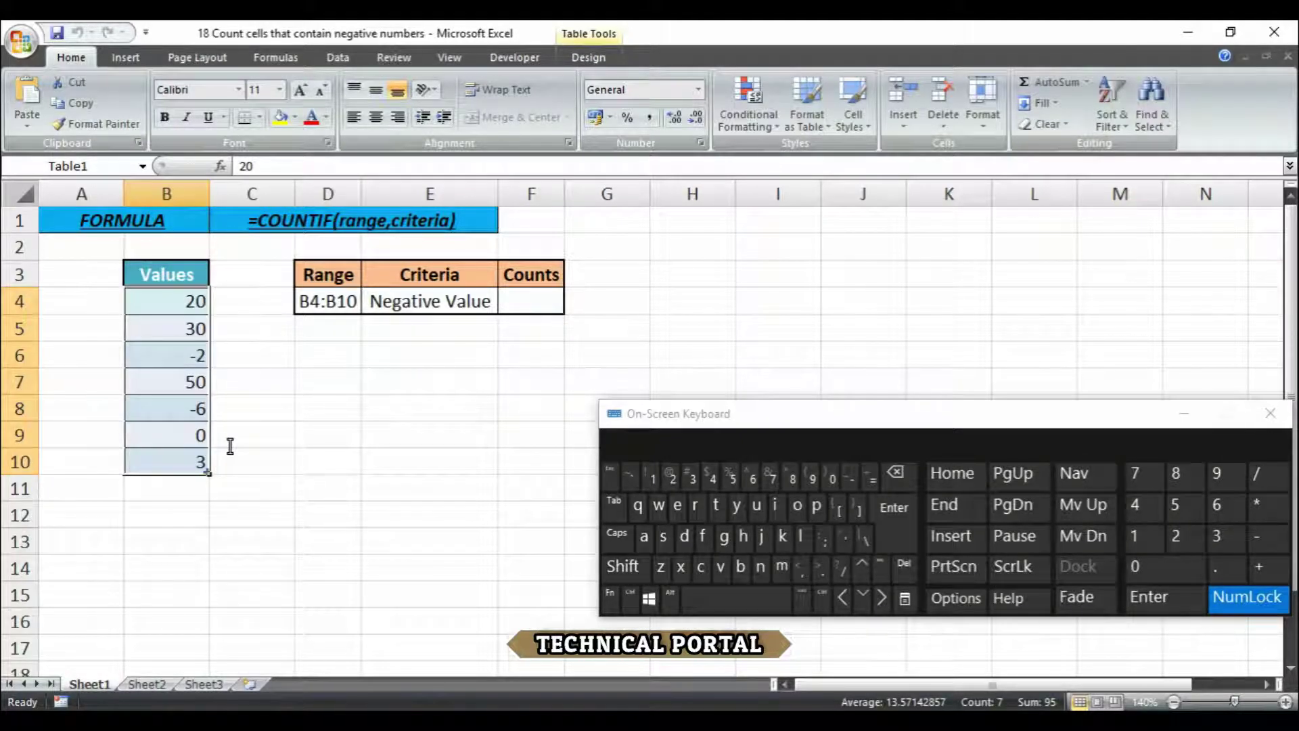
- Enter the formula =COUNTIF(B4:B10,"<0") in cell F4 under Counts, keeping that cell selected
left_click(536, 309)
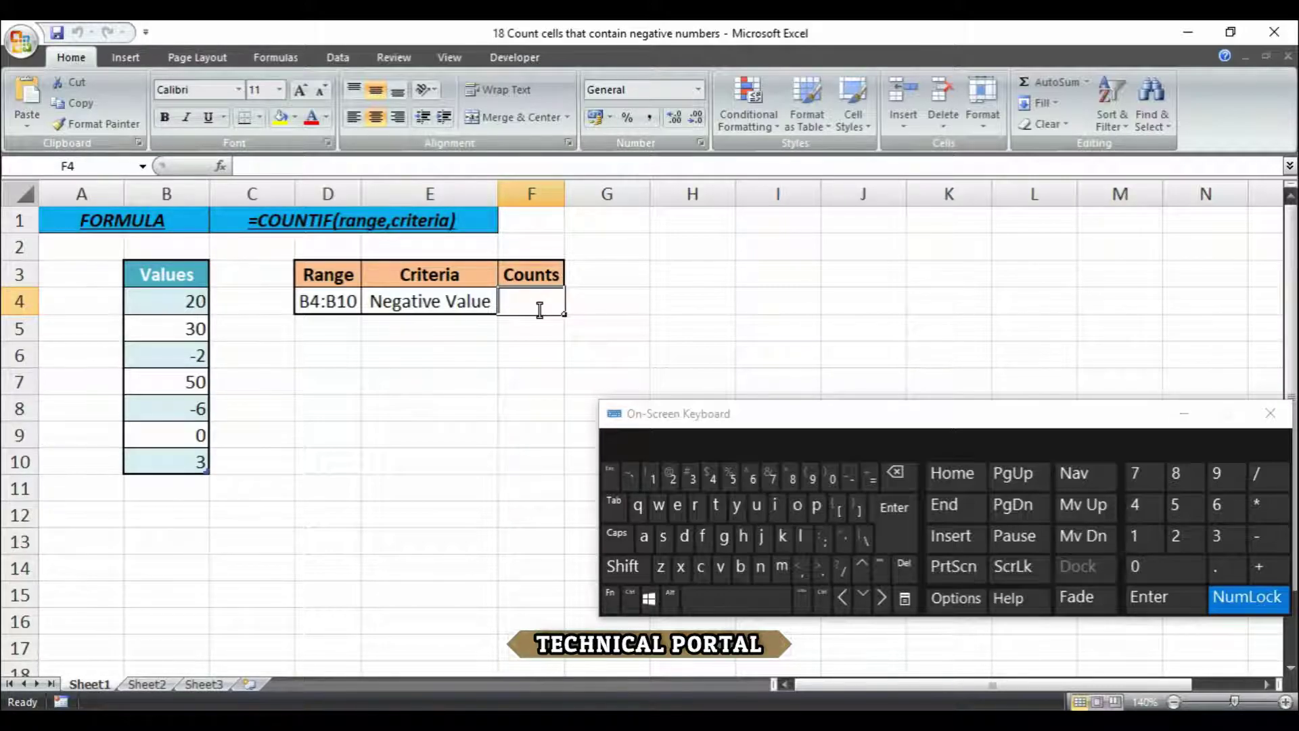
type("=")
key("Caps_Lock")
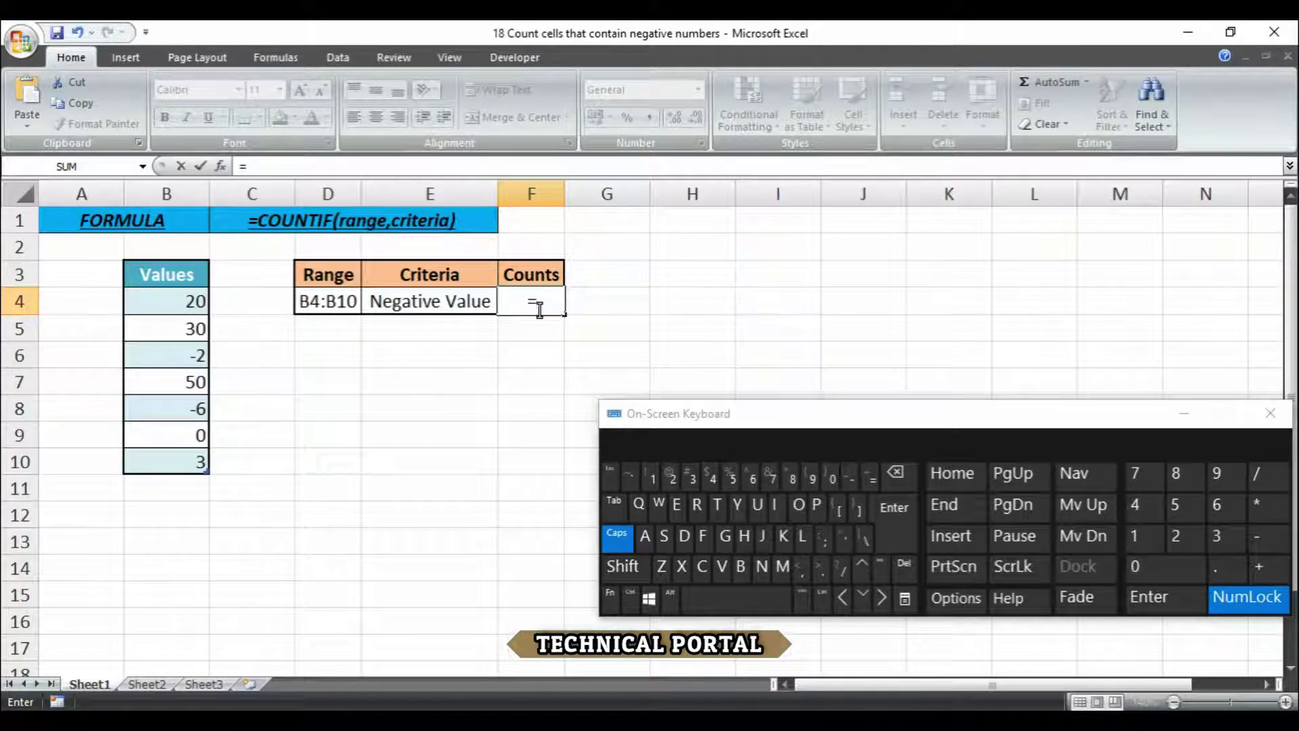
type("COUNTIF")
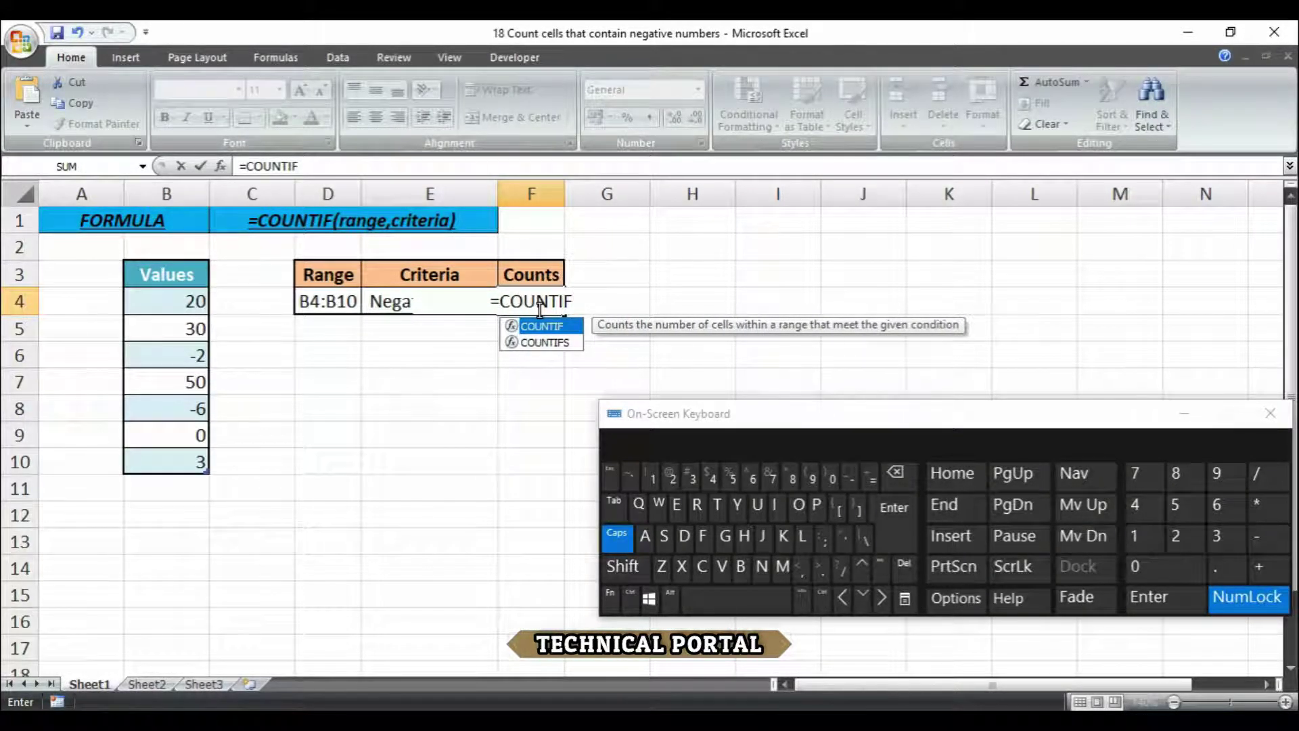
type("(")
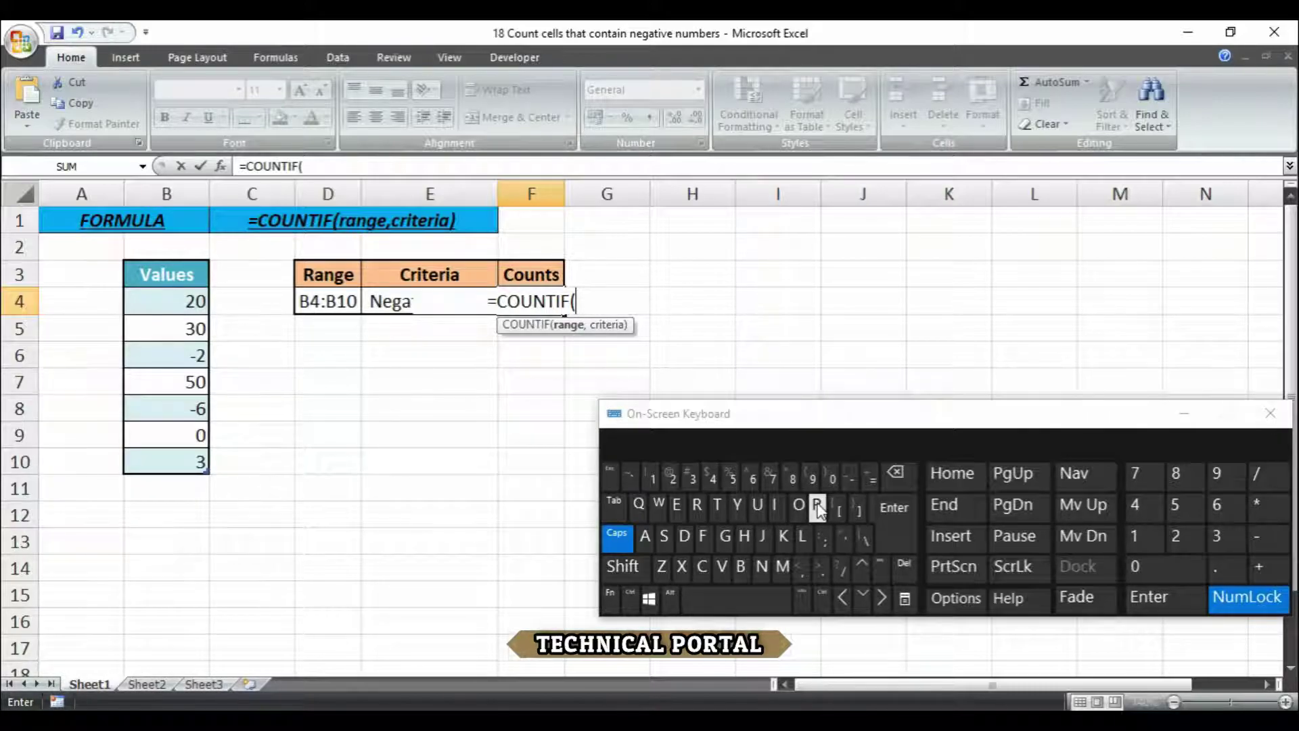
type("B4:B10")
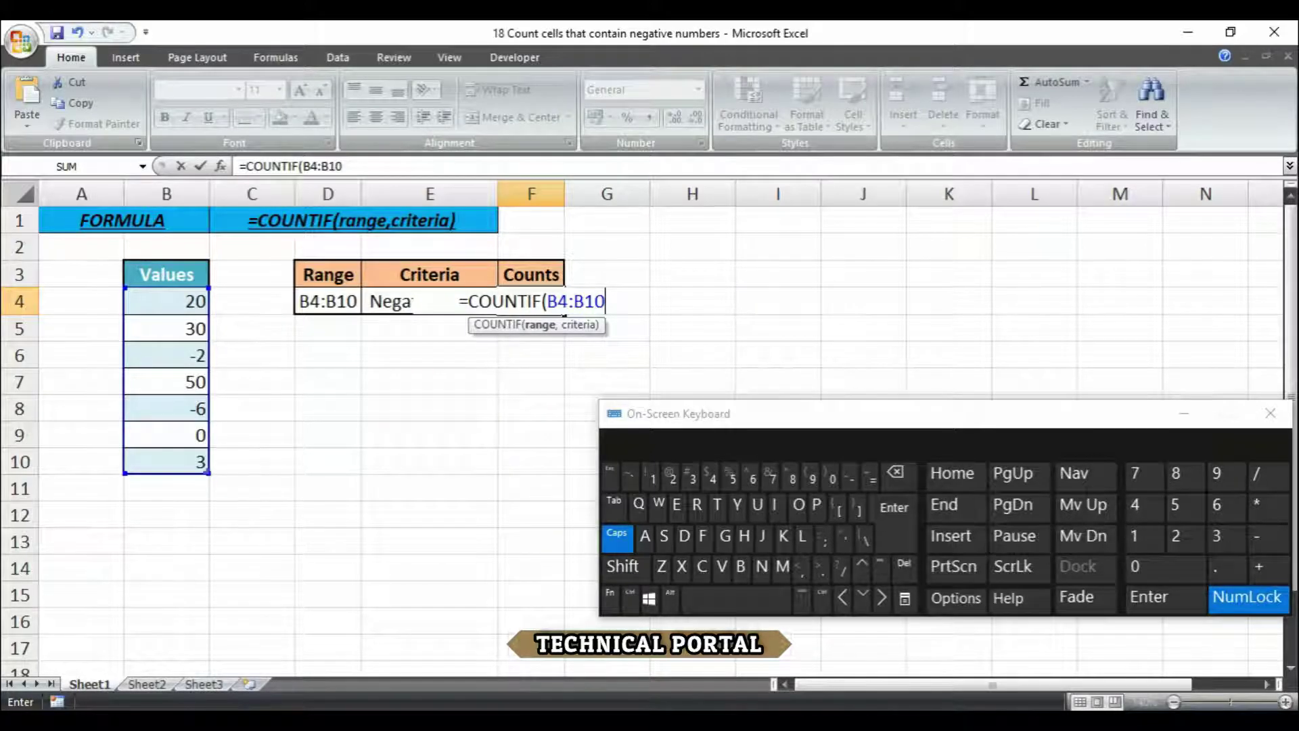
type(",")
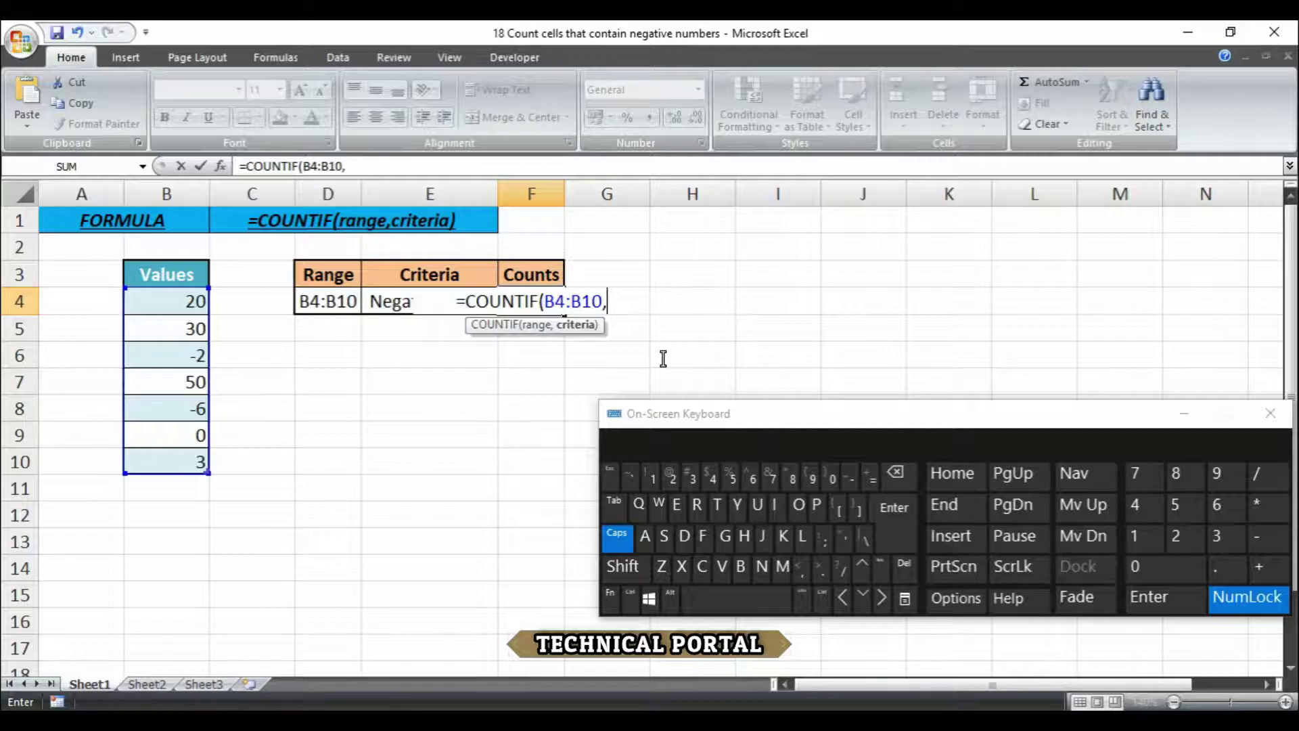
type("\"")
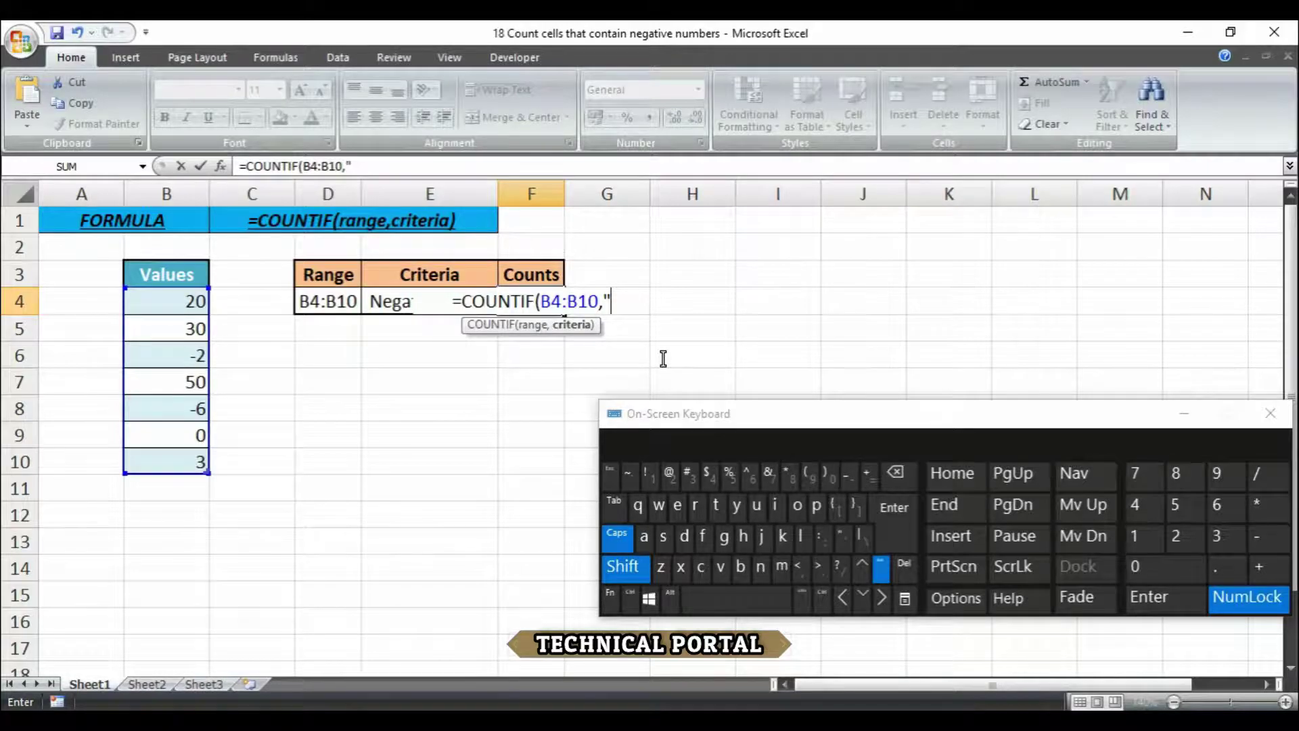
type("<0")
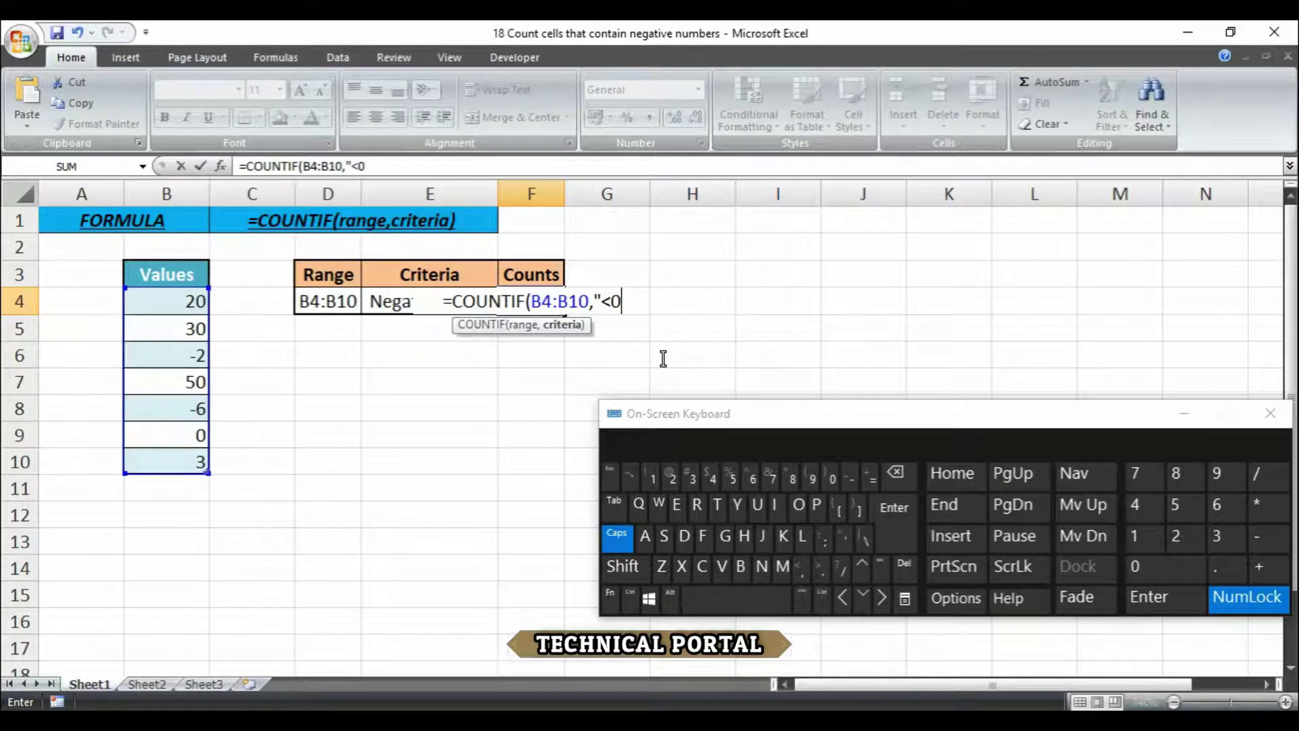
type("\"")
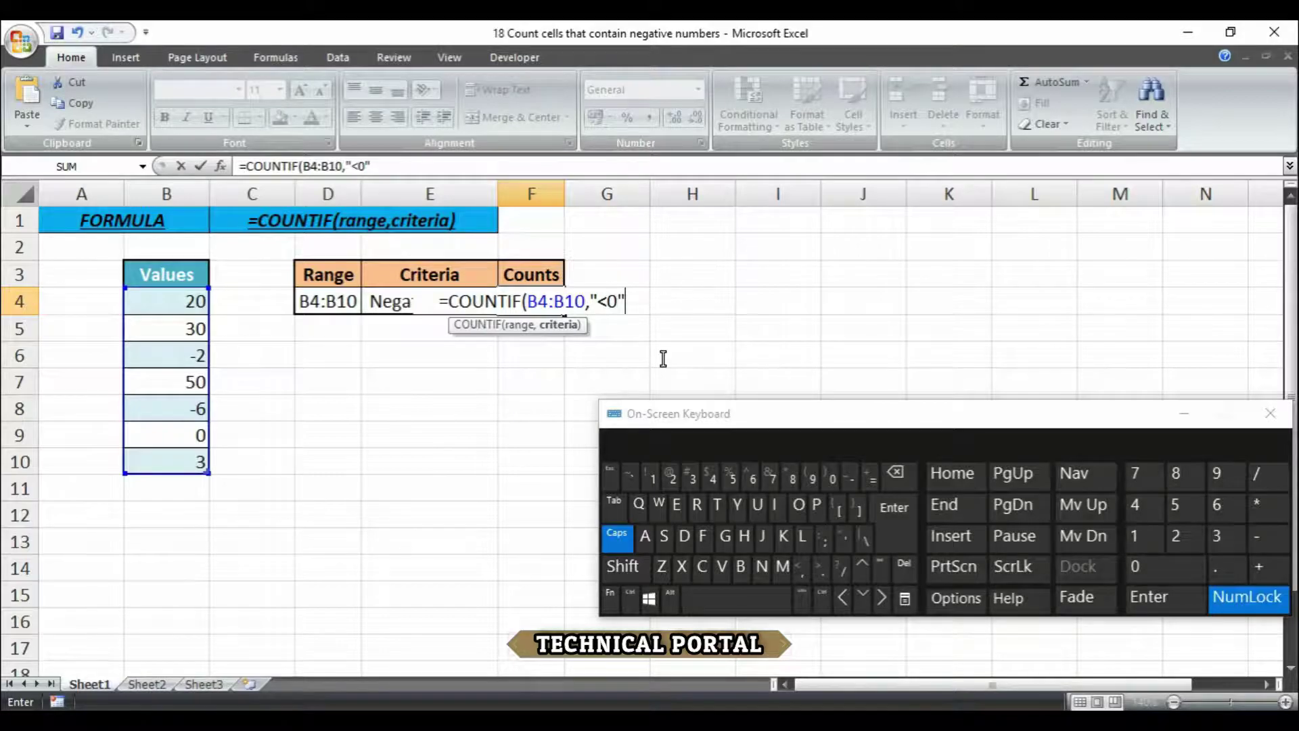
type(")")
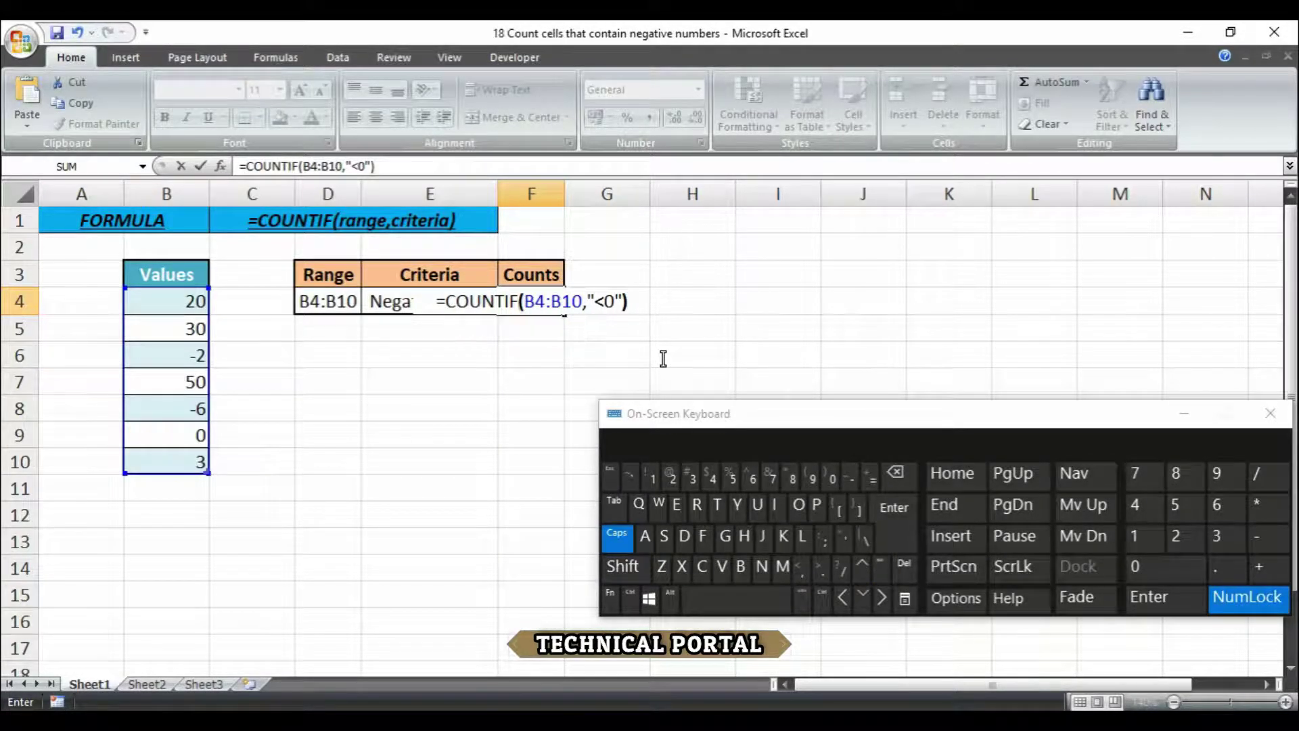
key("ctrl+Return")
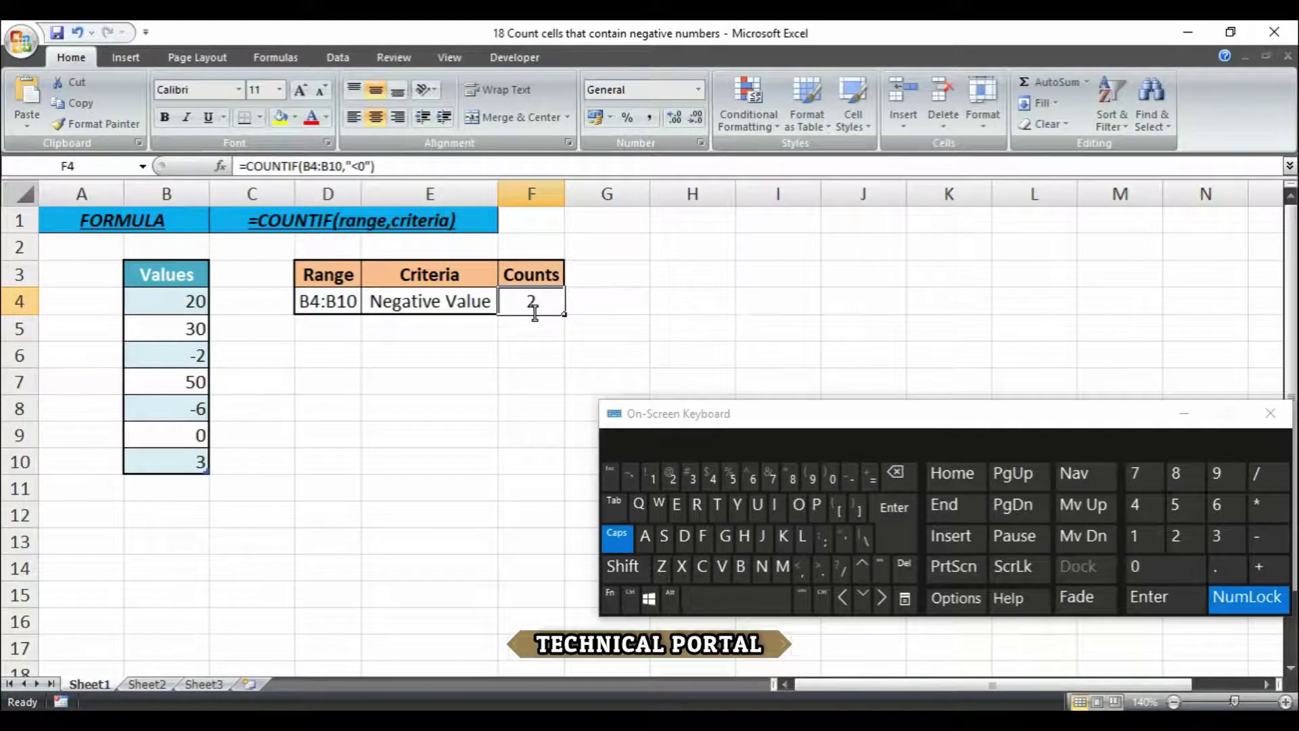
- Check the negative entries in B6 and B8, and set cell B5 to -3
left_click(188, 357)
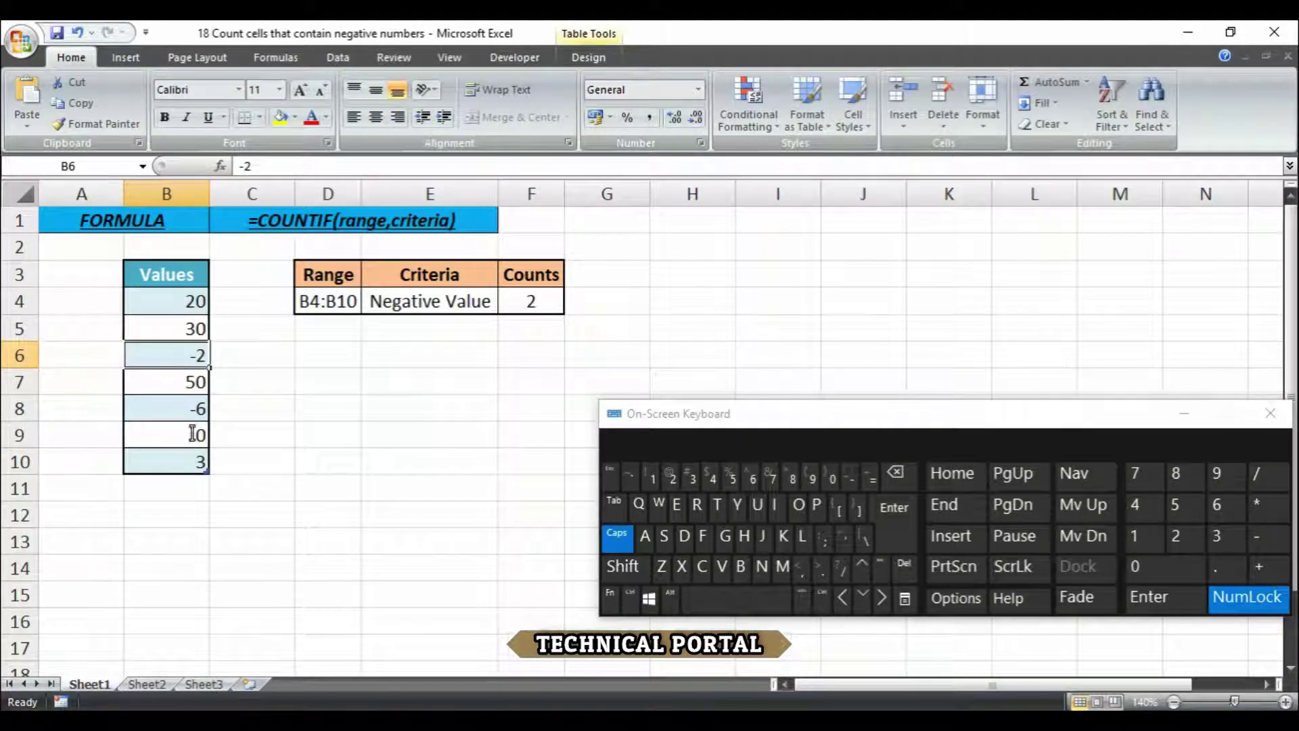
left_click(195, 410)
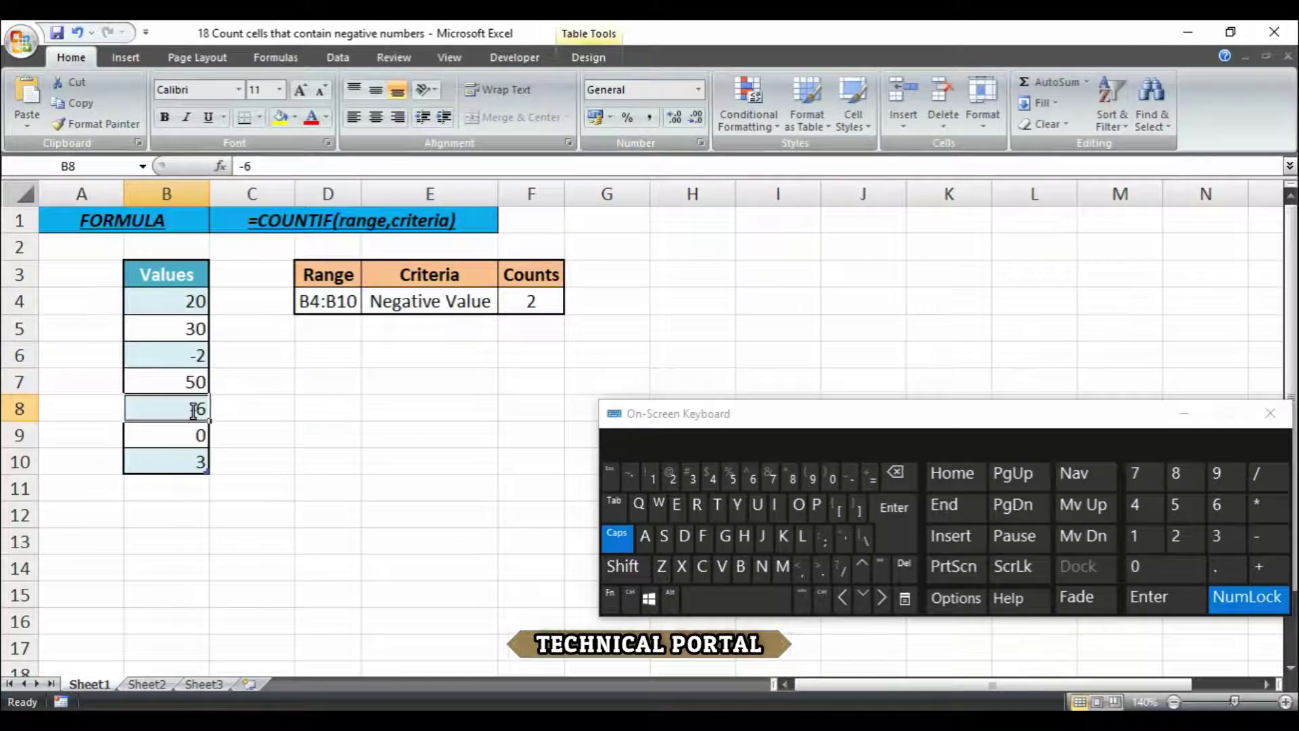
left_click(198, 328)
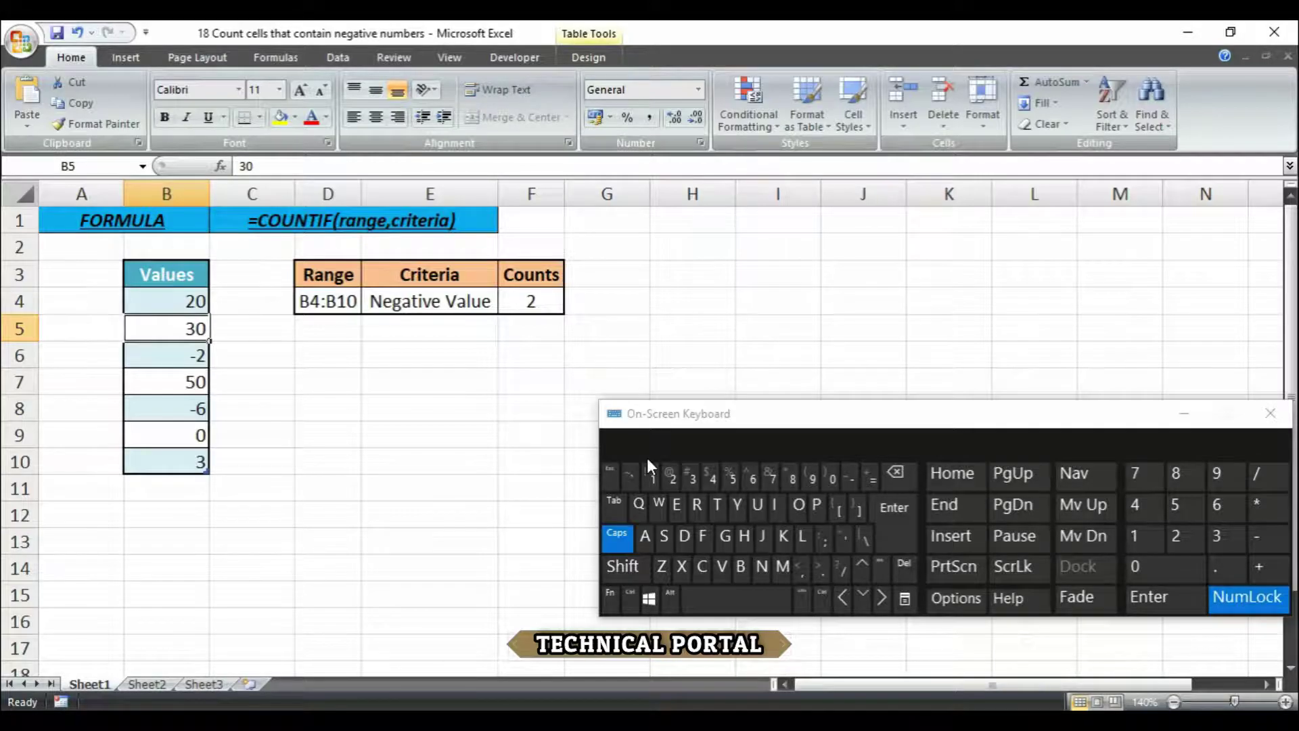
type("-3")
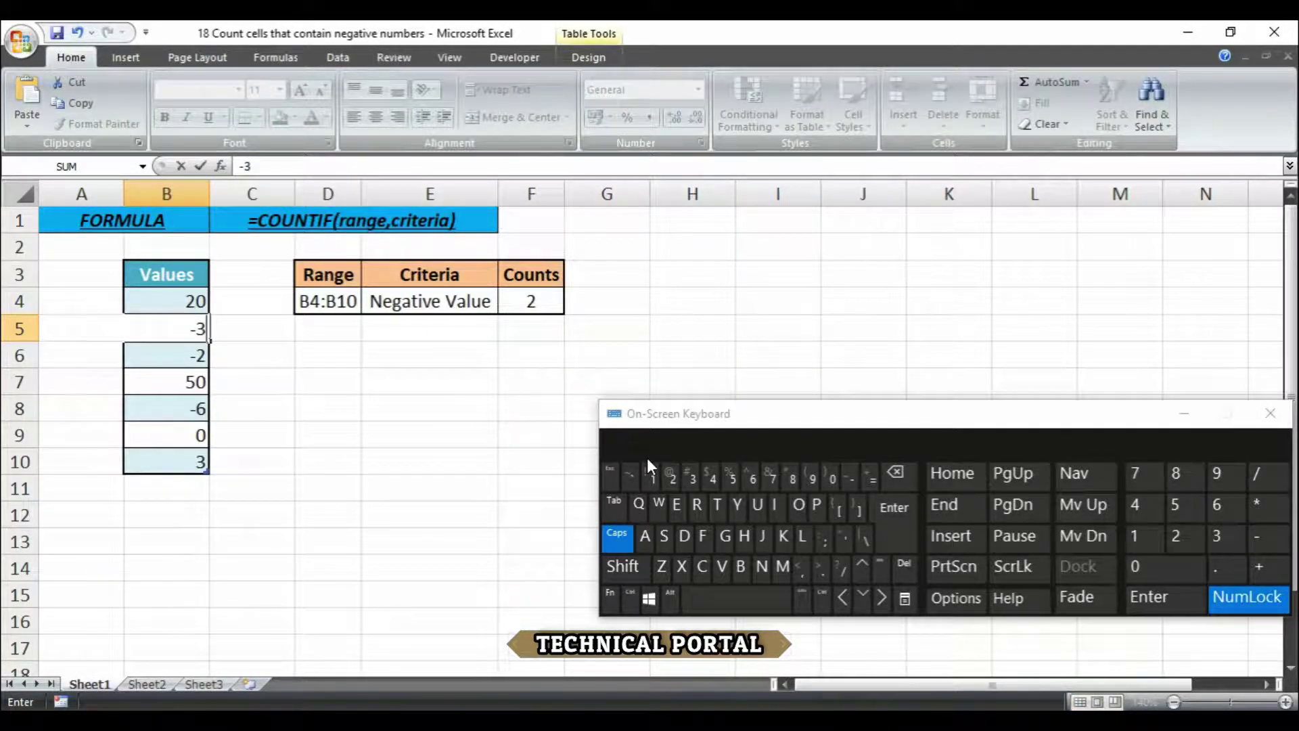
key("Return")
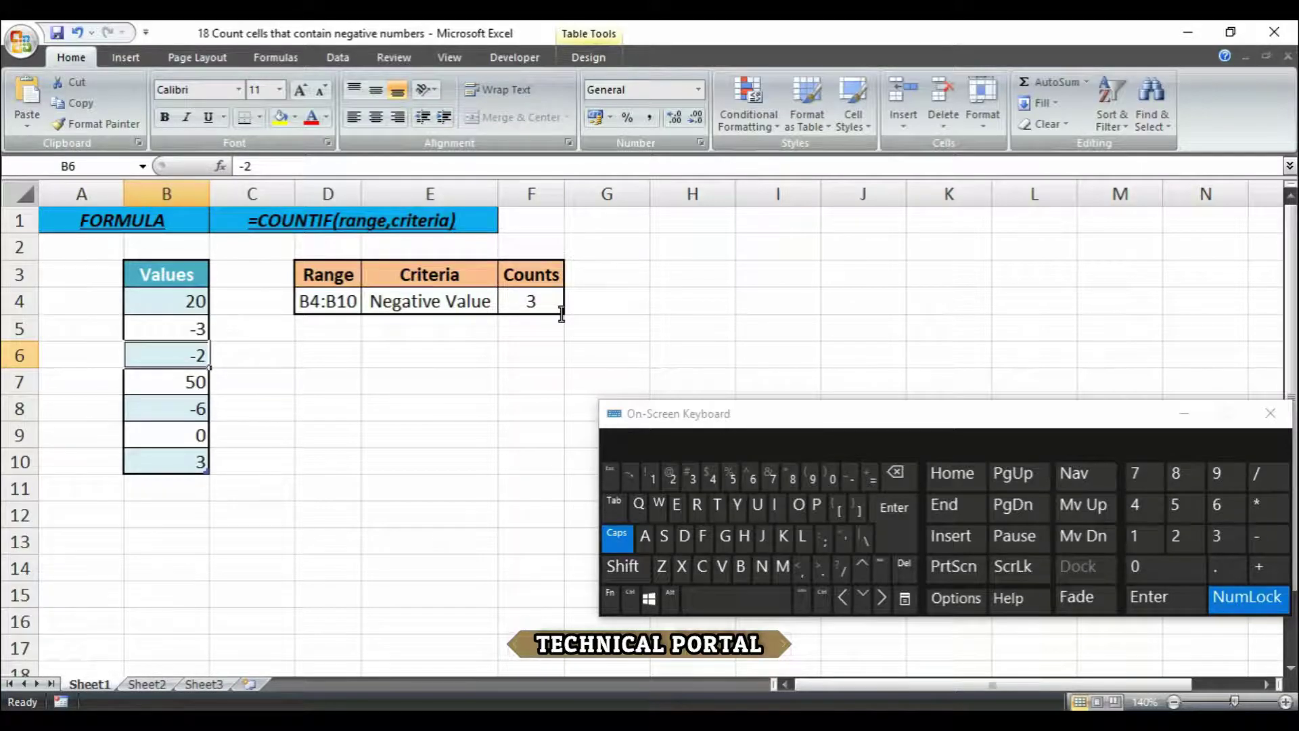
- Change the criterion of the COUNTIF formula in F4 to "<-10" and recheck the edited formula
left_click(528, 303)
double_click(527, 301)
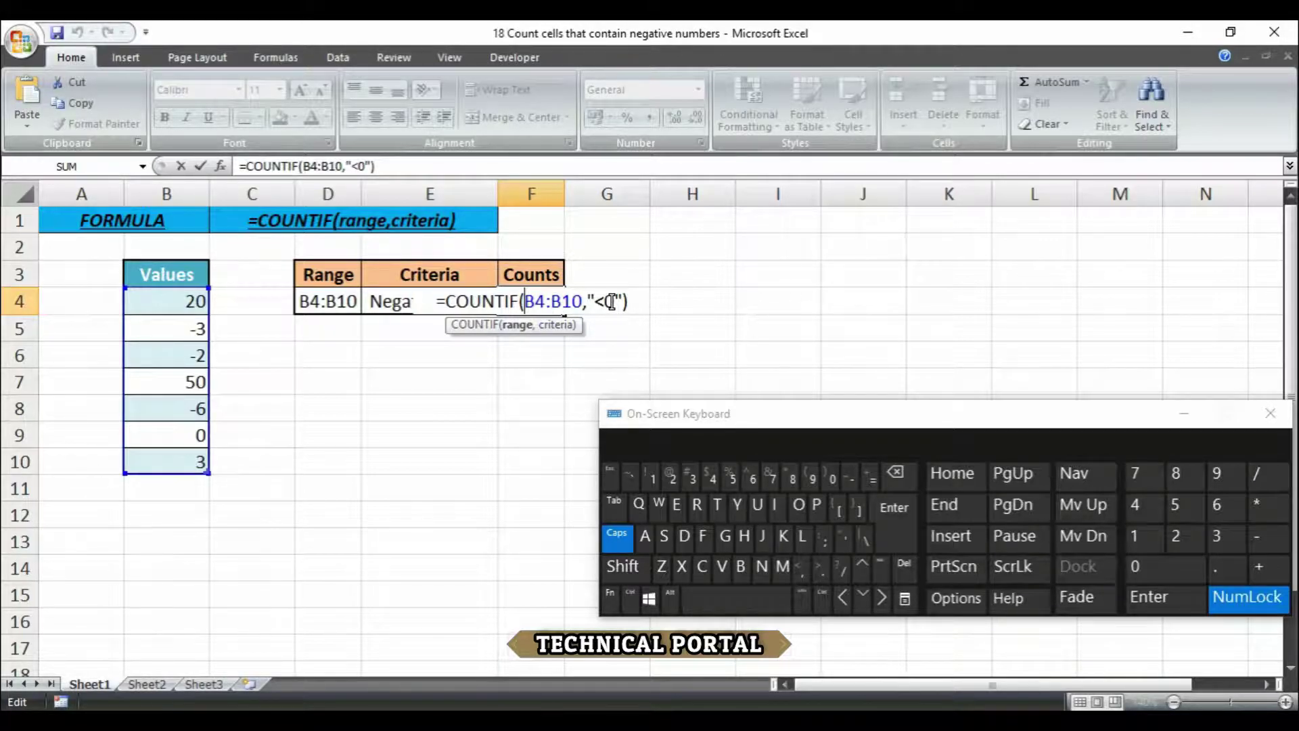
left_click_drag(613, 301, 591, 301)
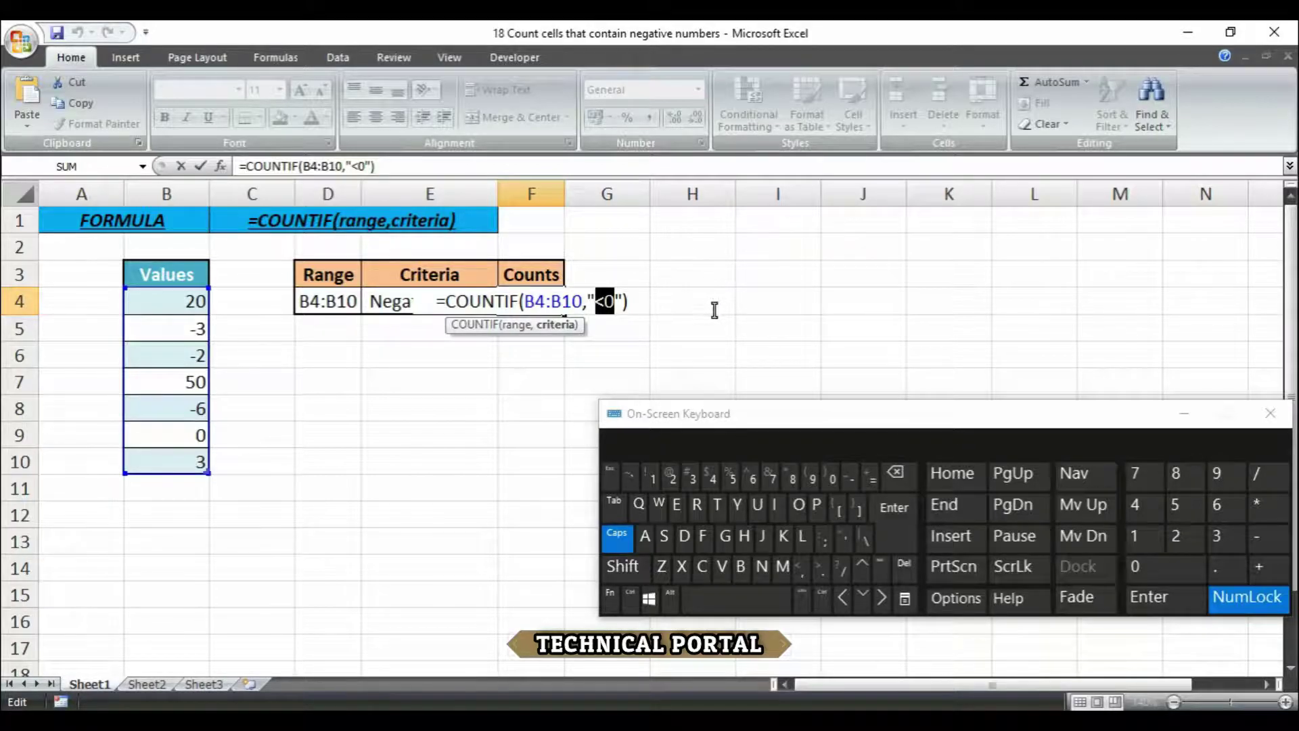
left_click(604, 301)
type("-1")
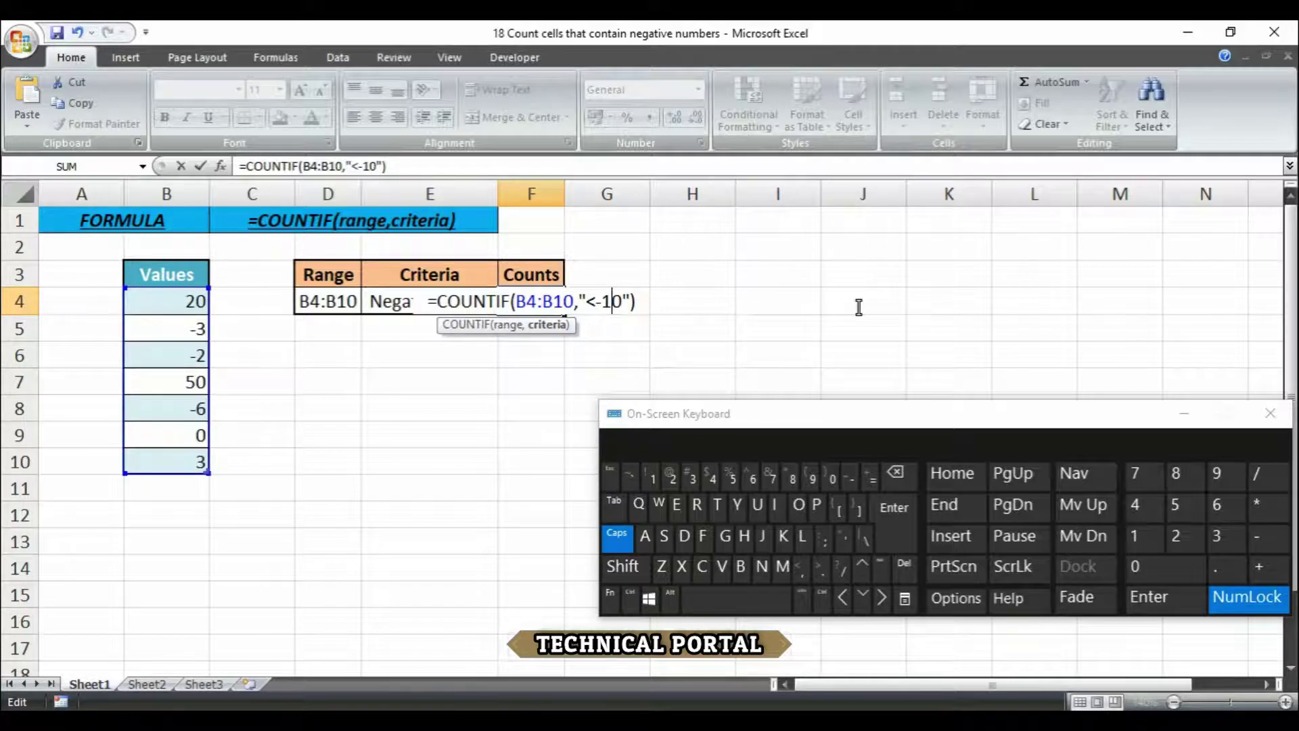
key("ctrl+Return")
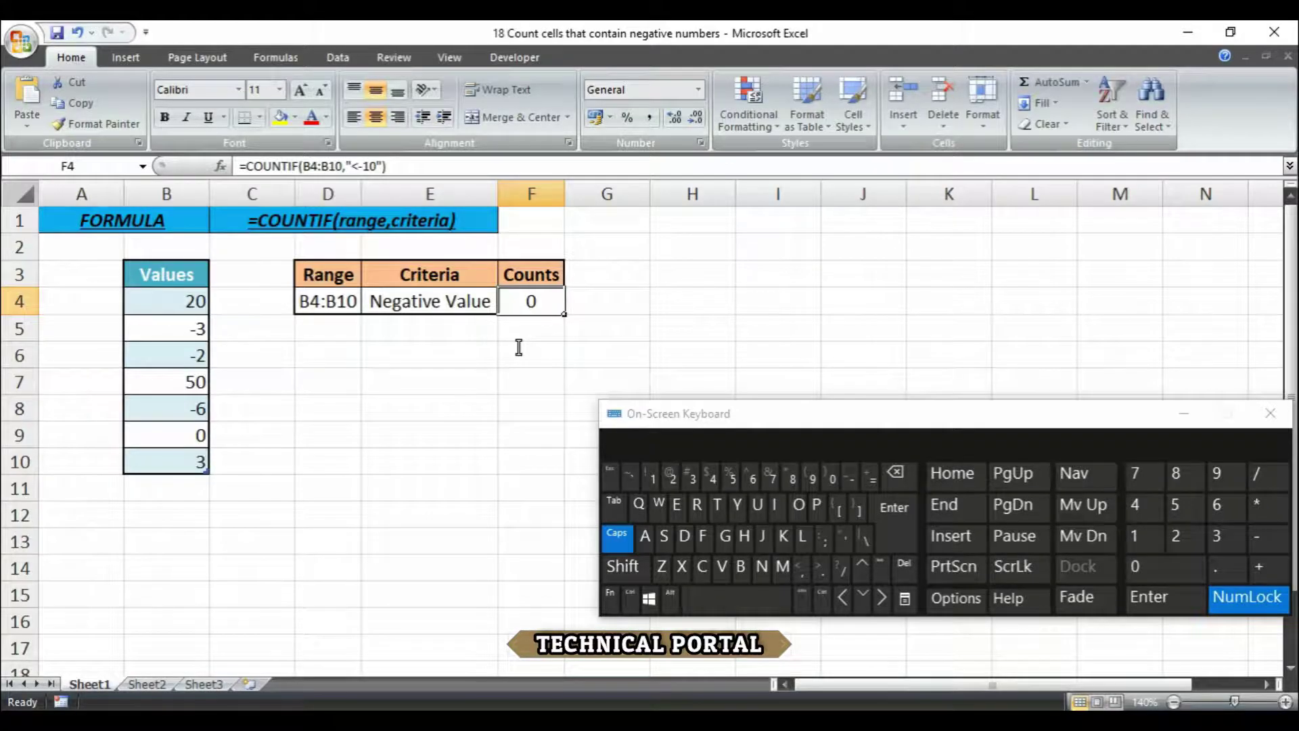
key("F2")
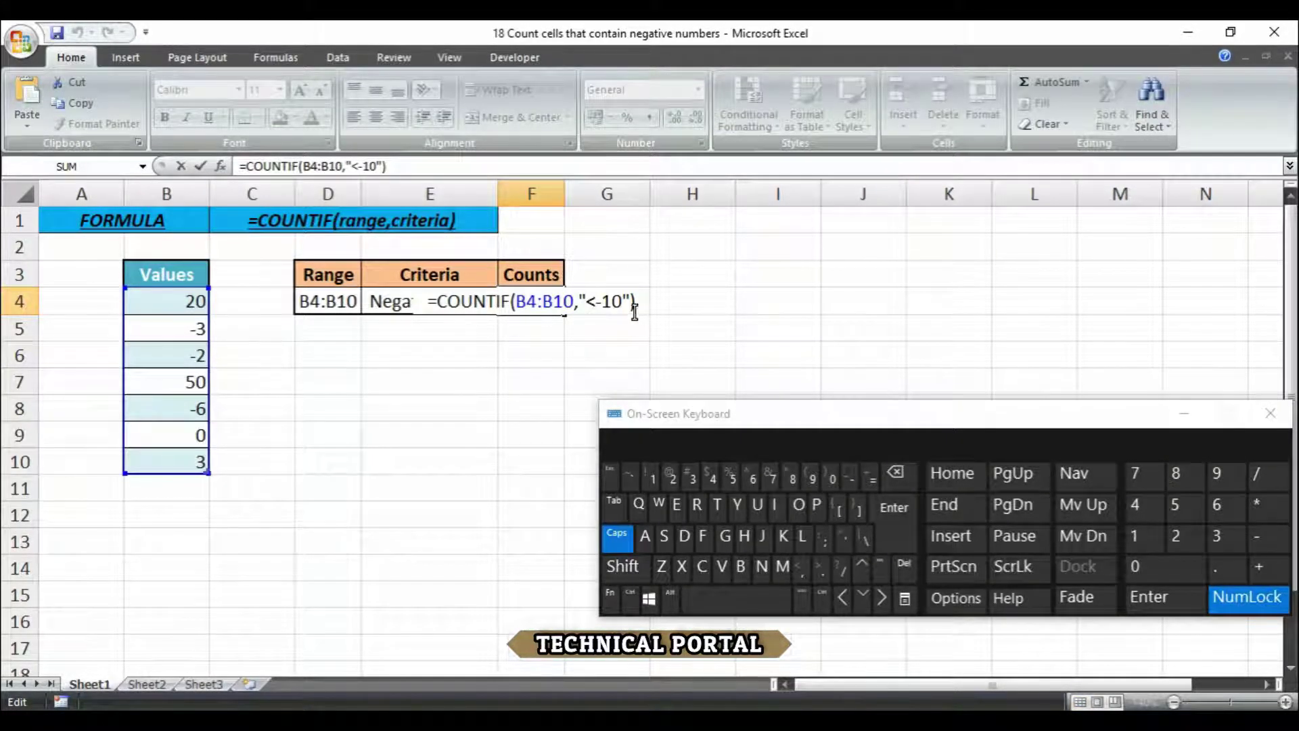
key("ctrl+Return")
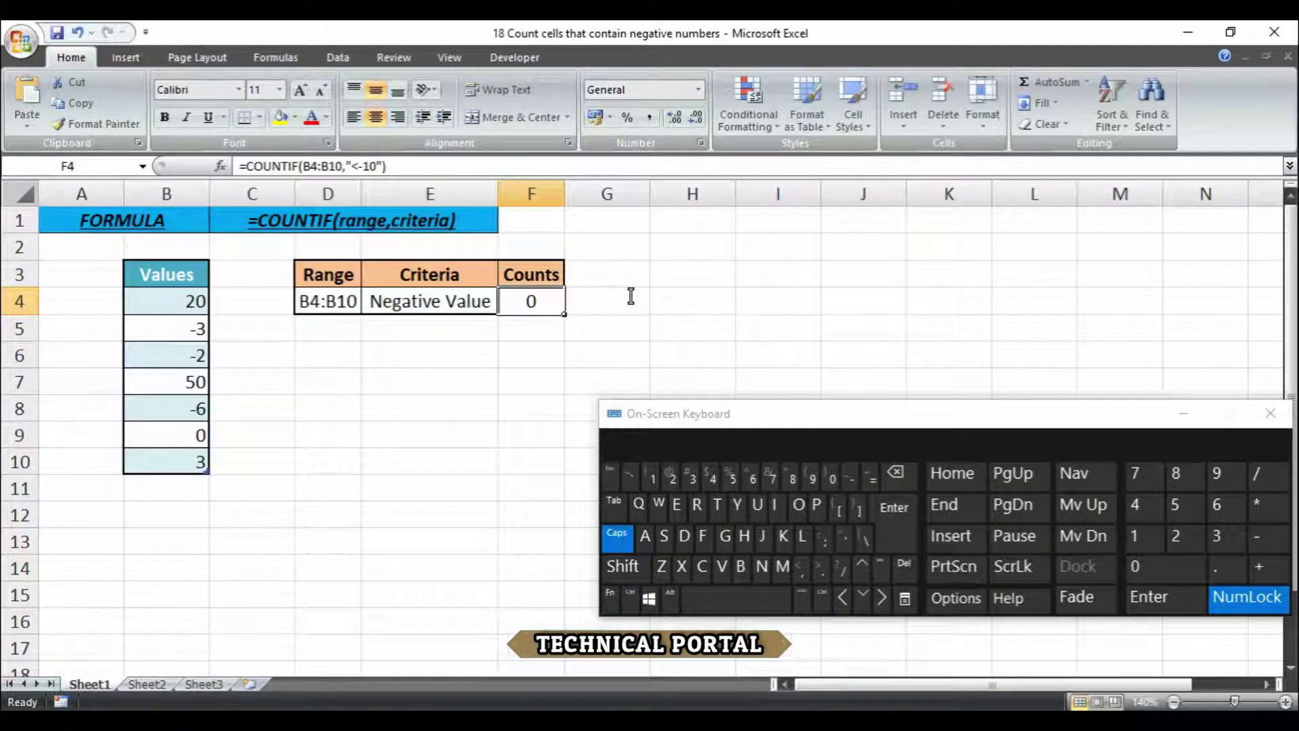
- Enter -2 in cell H4 and select the count formula cell F4
left_click(678, 302)
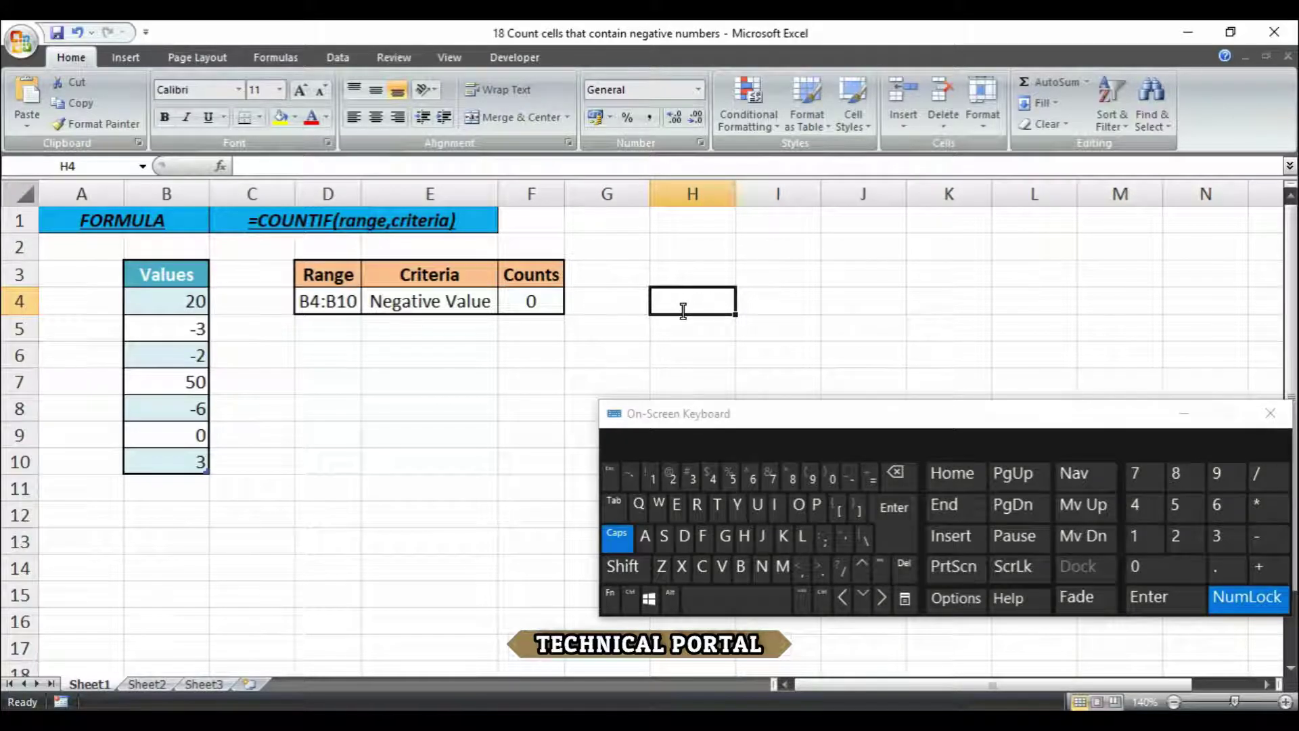
type("-2")
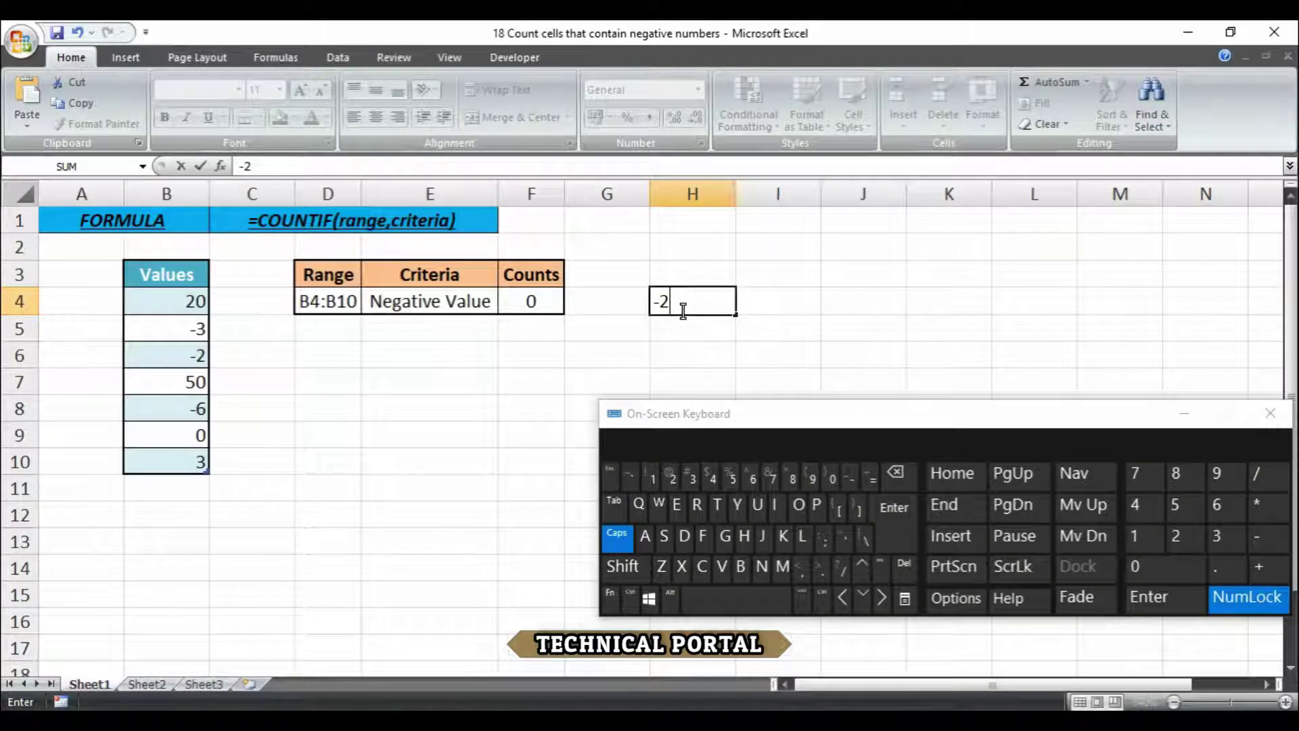
key("Return")
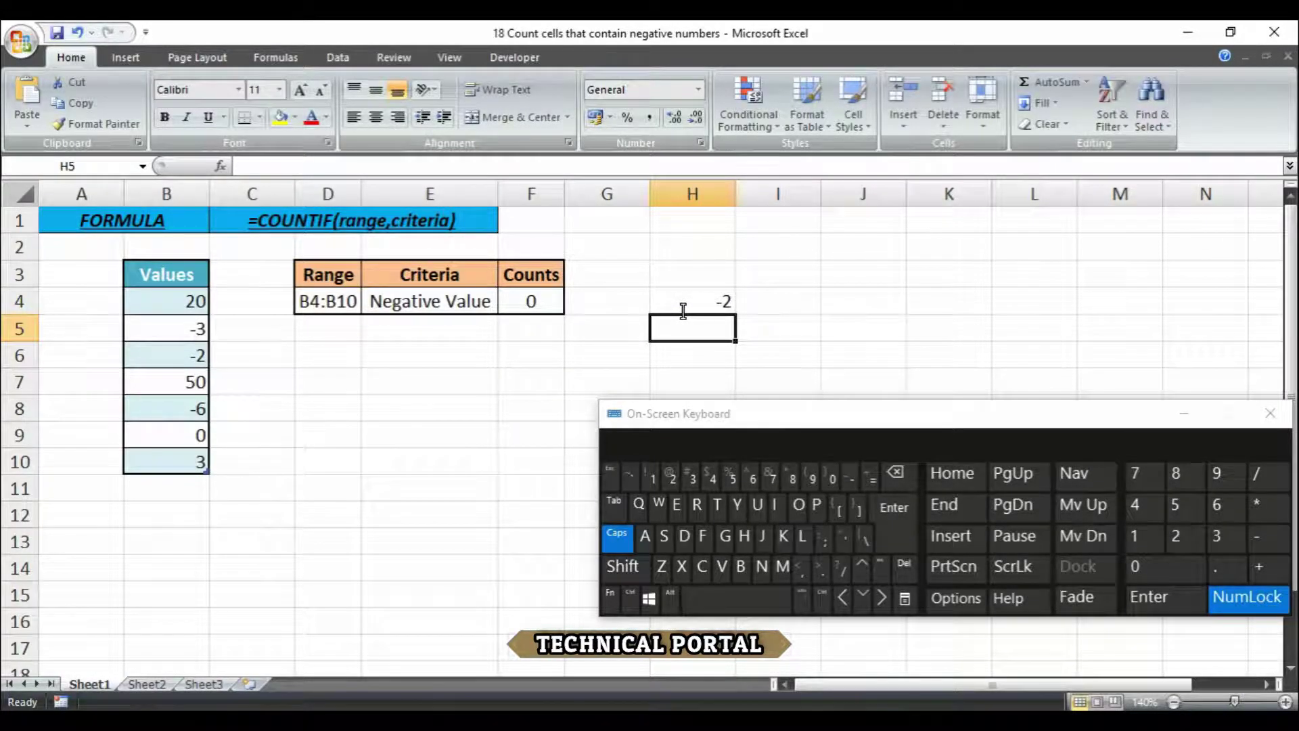
left_click(684, 302)
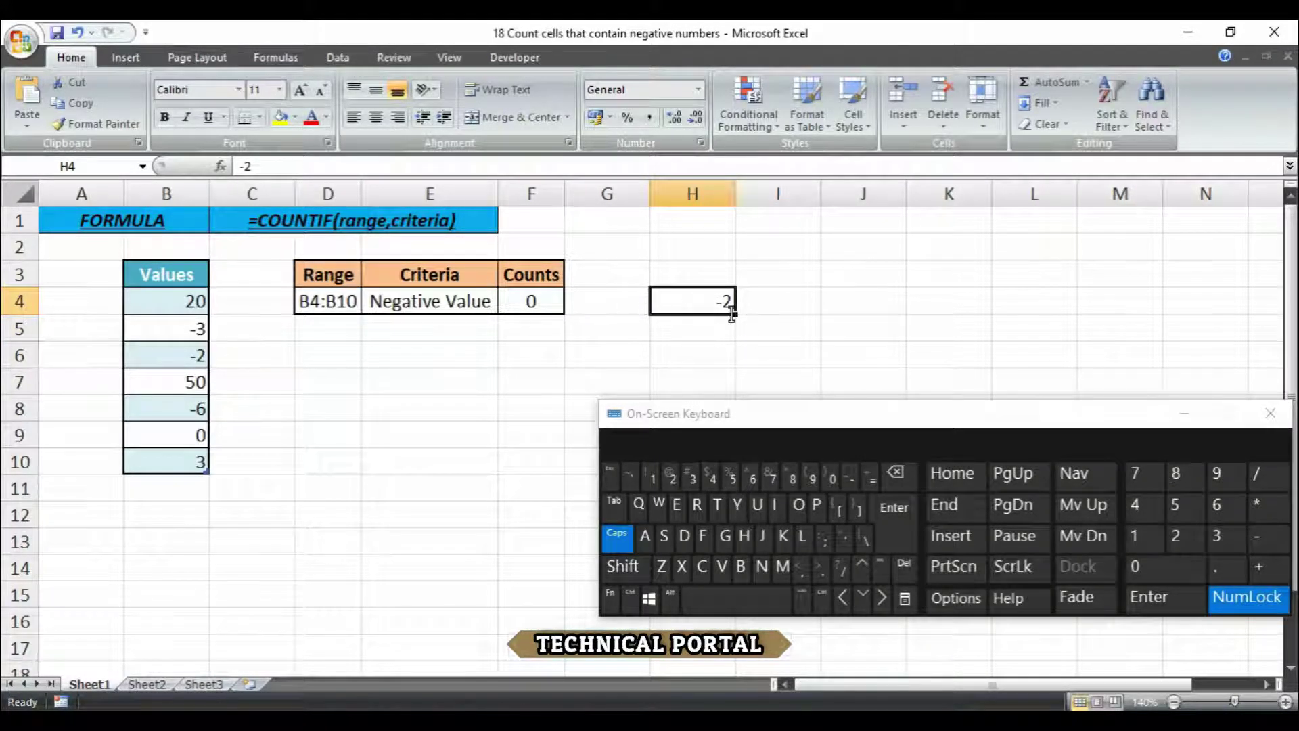
left_click(536, 301)
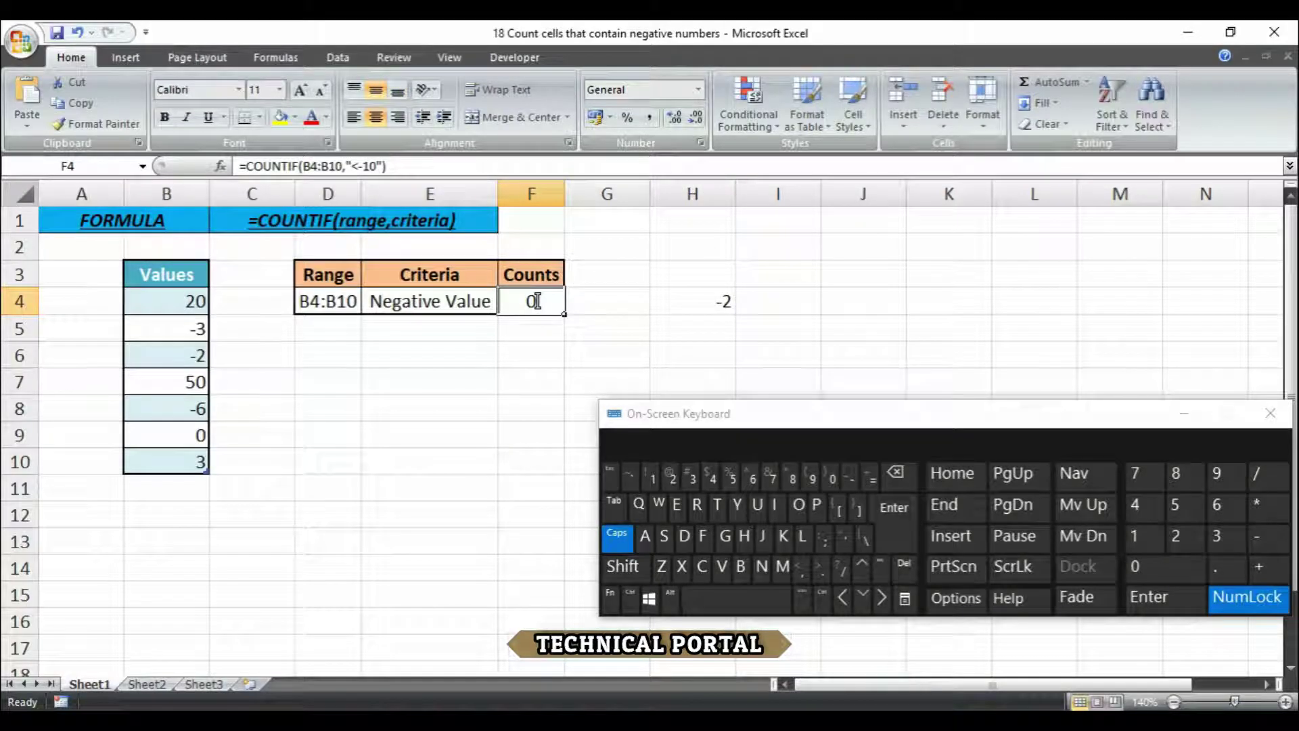
- Change the criterion of the COUNTIF formula in F4 to "<"&H4 so it references cell H4, and select H4
double_click(535, 300)
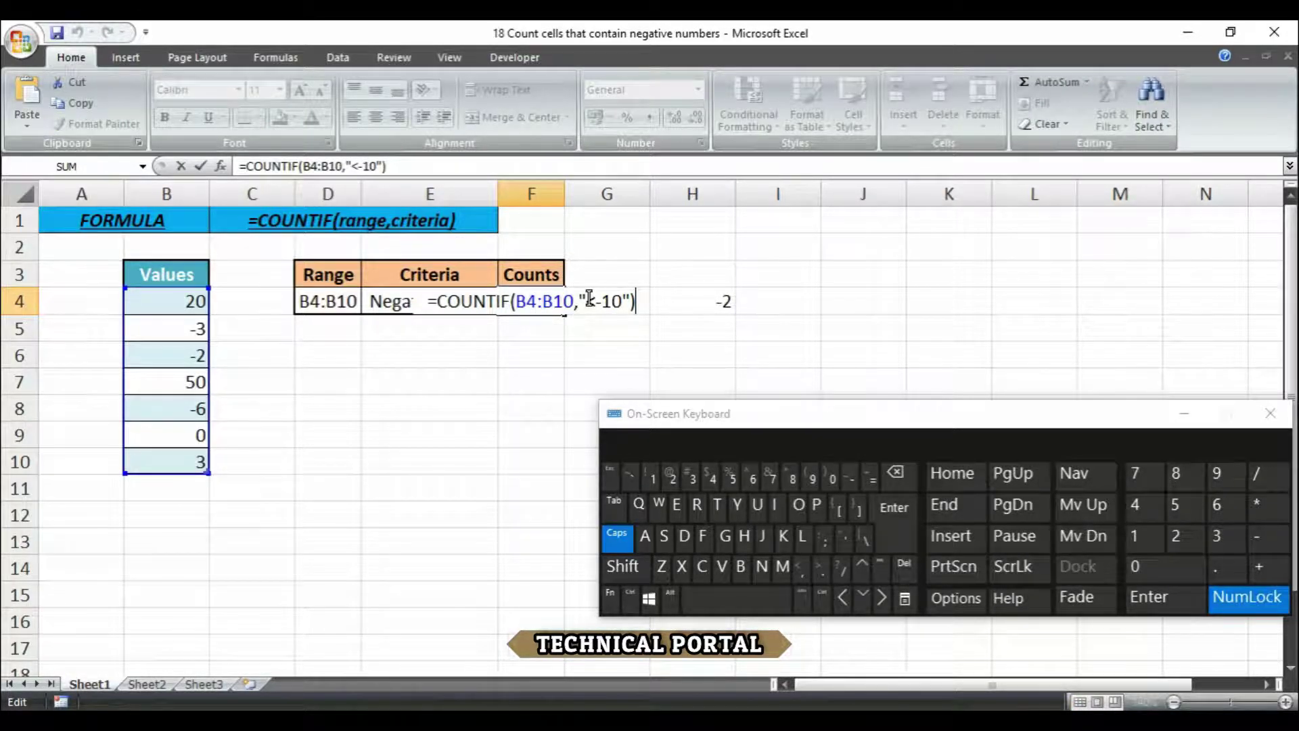
left_click_drag(580, 301, 644, 301)
key("BackSpace")
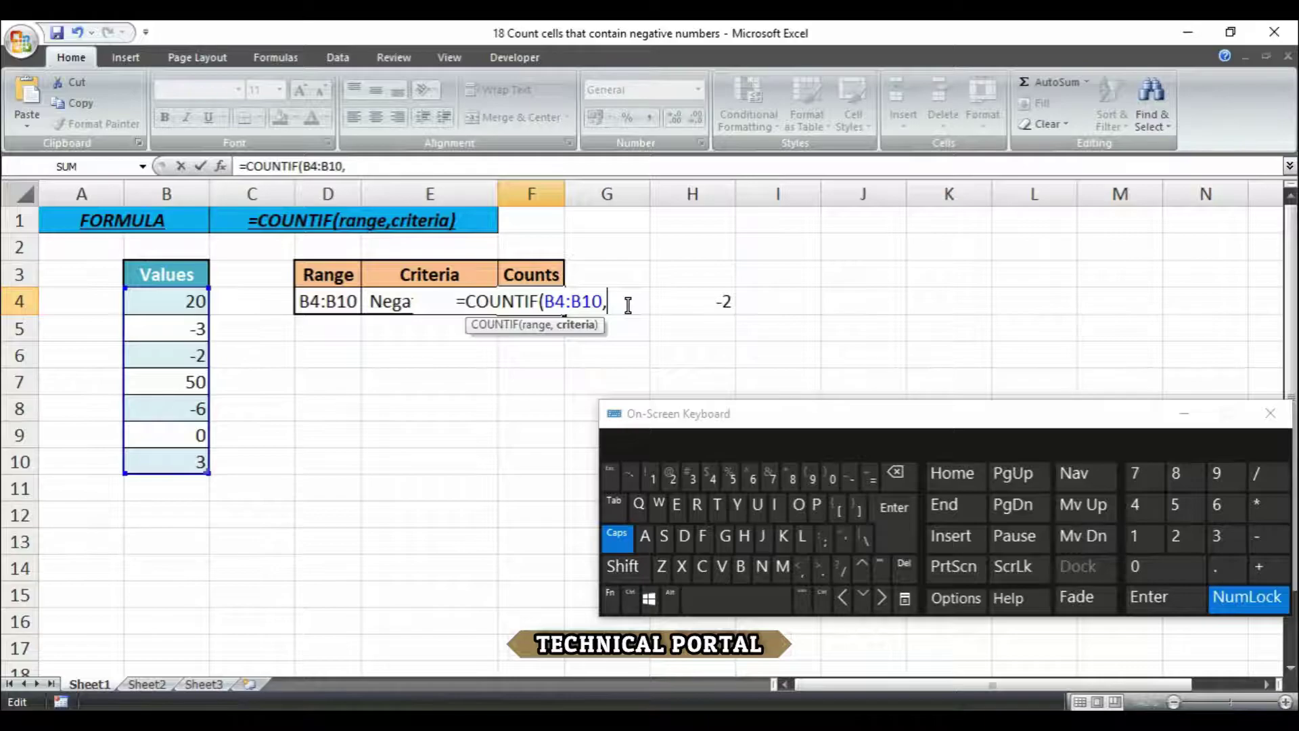
type("\"")
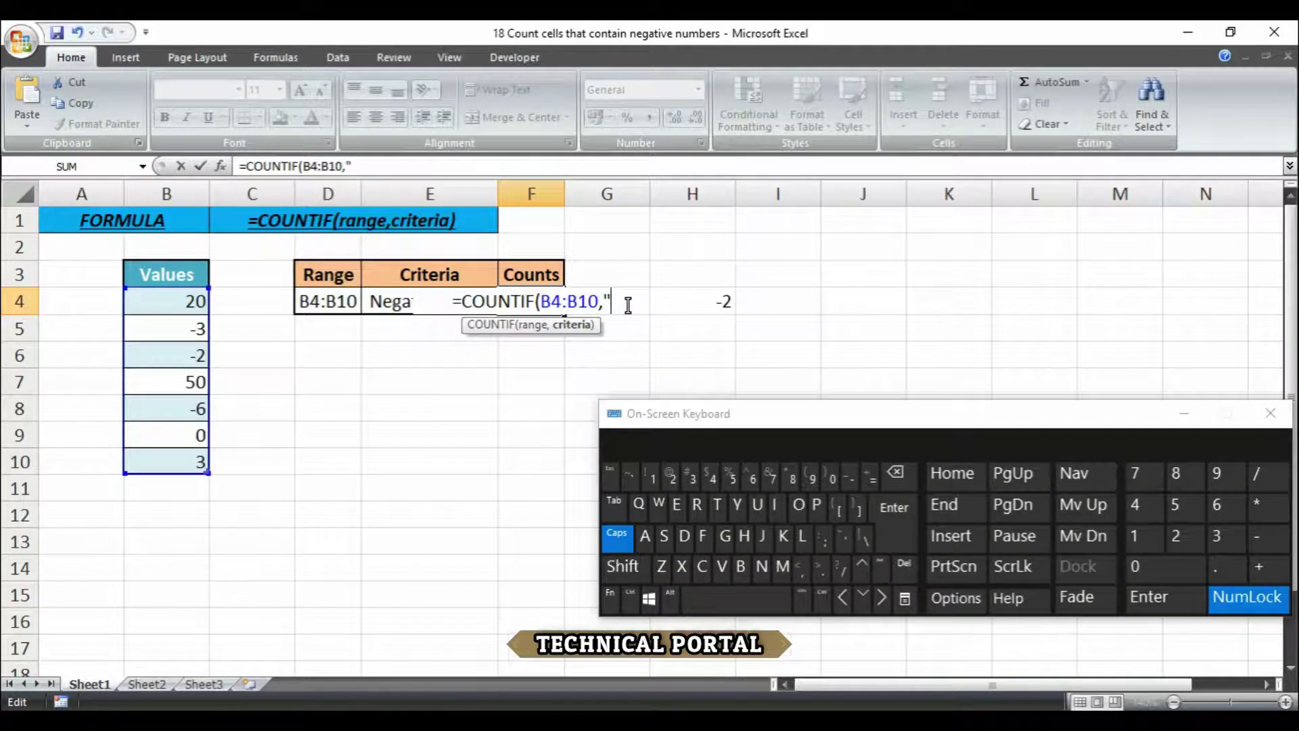
type("<")
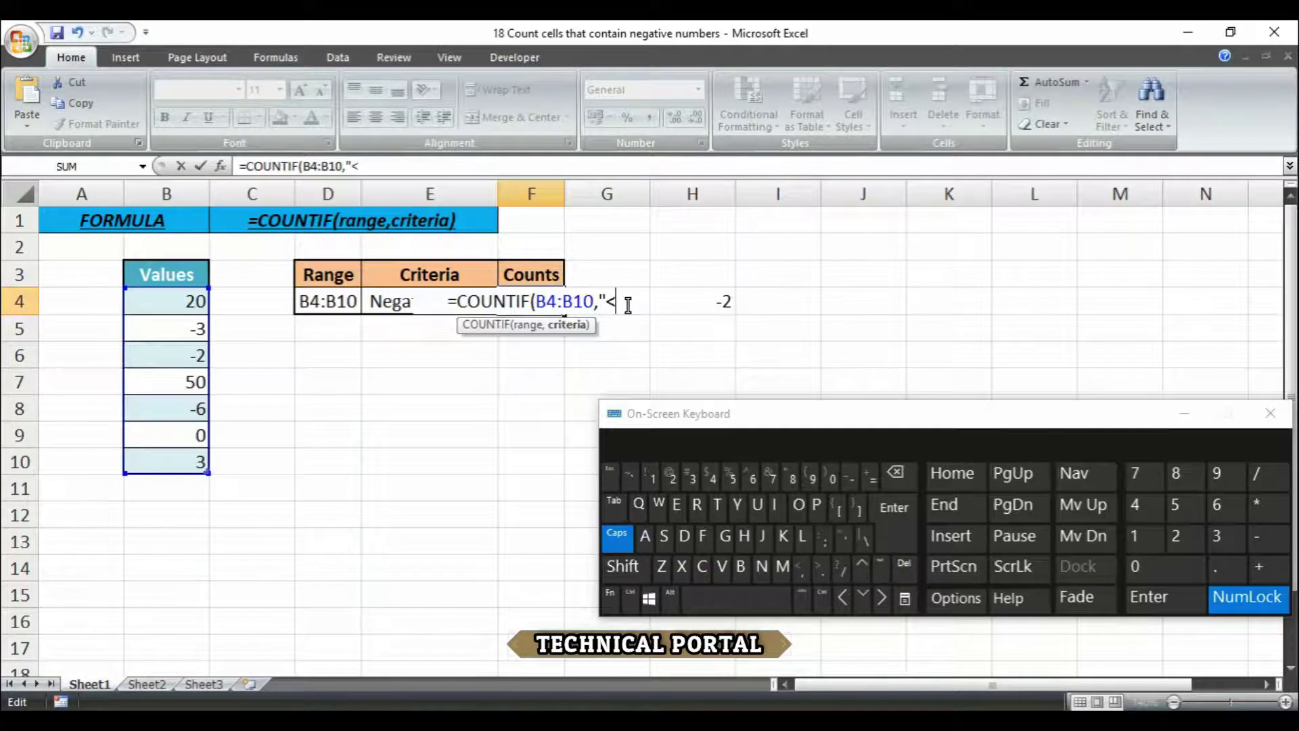
type("\"")
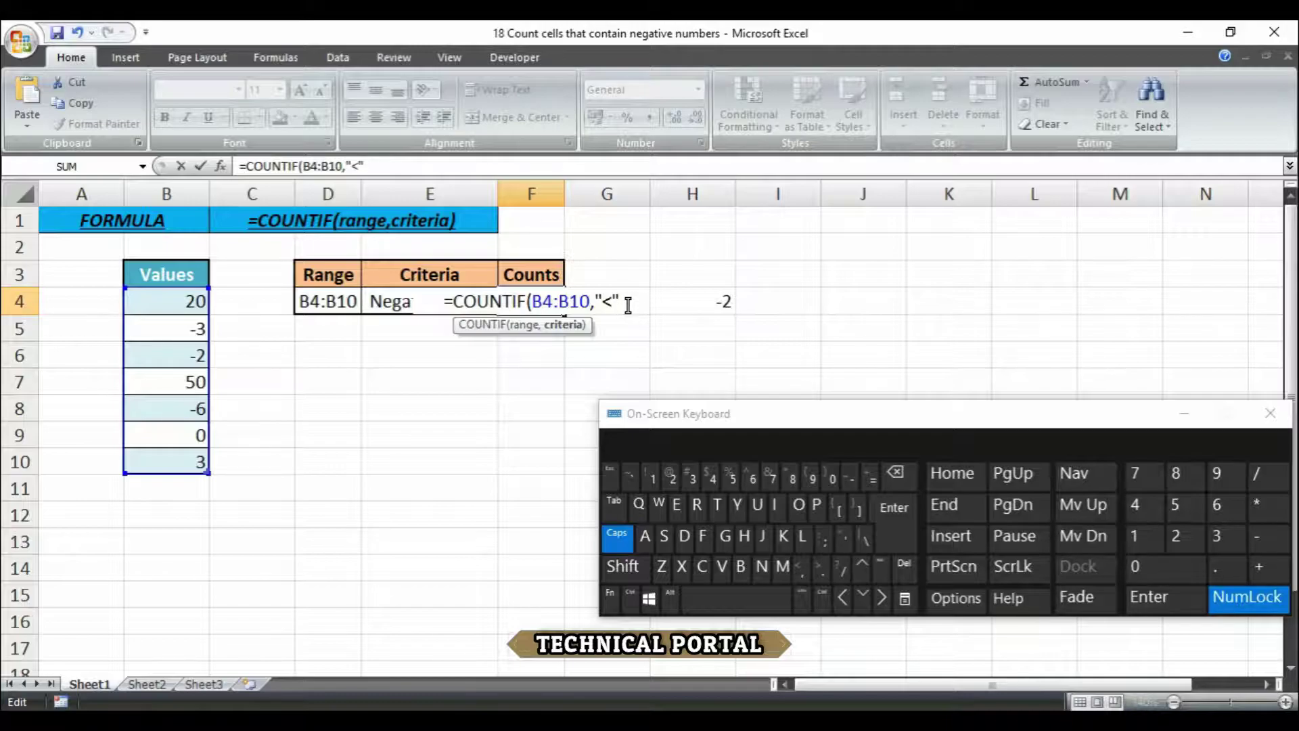
type("&")
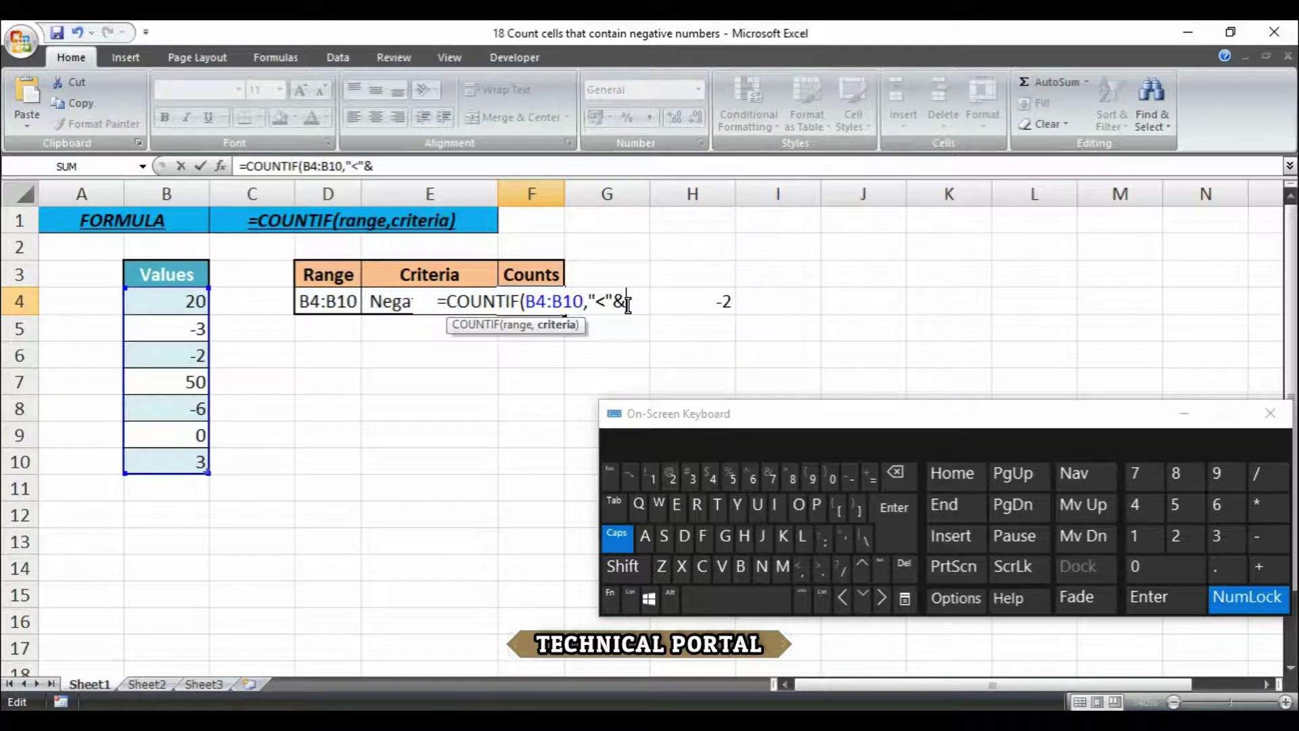
type("H4")
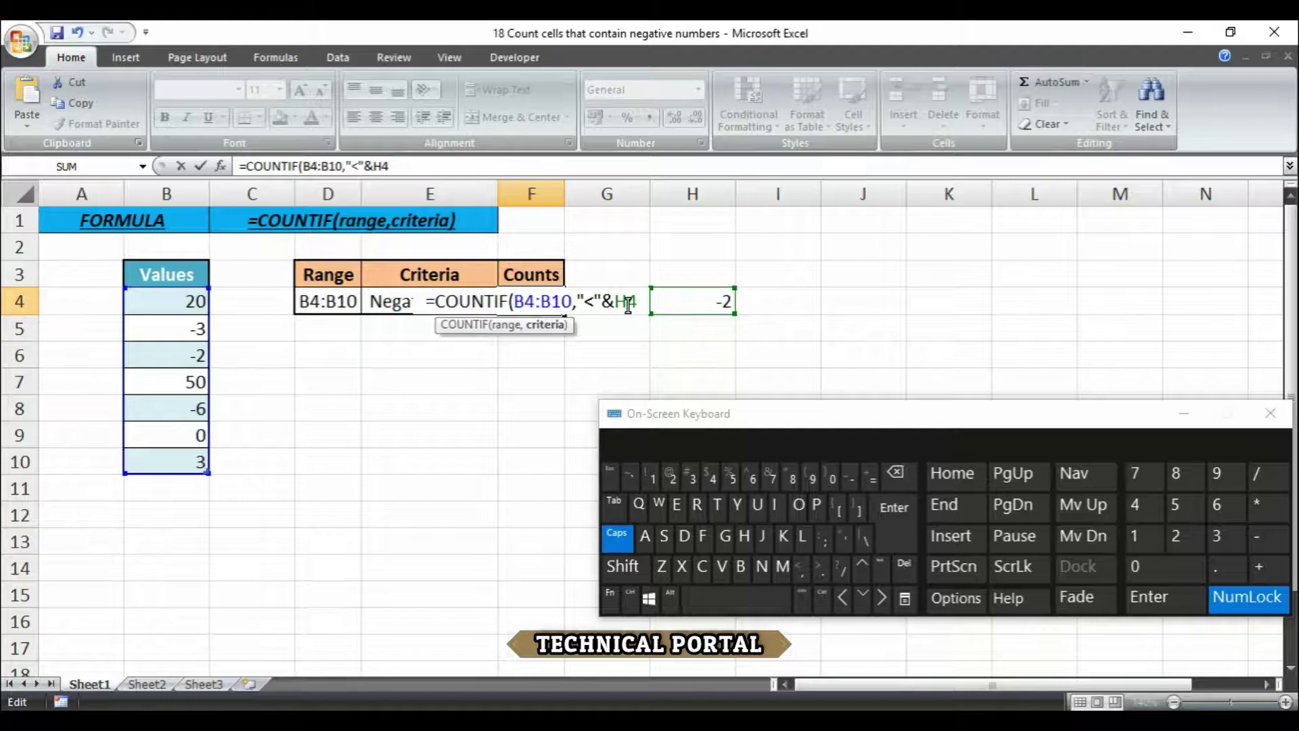
type(")")
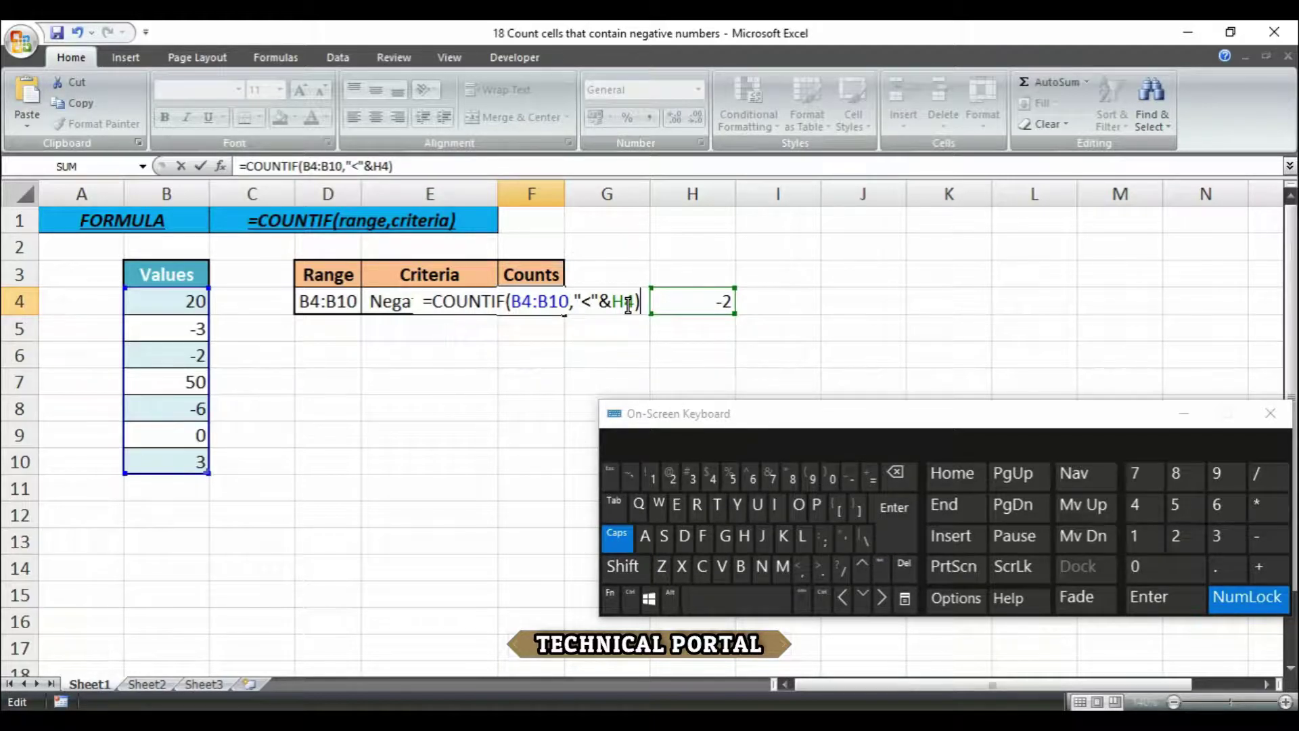
key("Return")
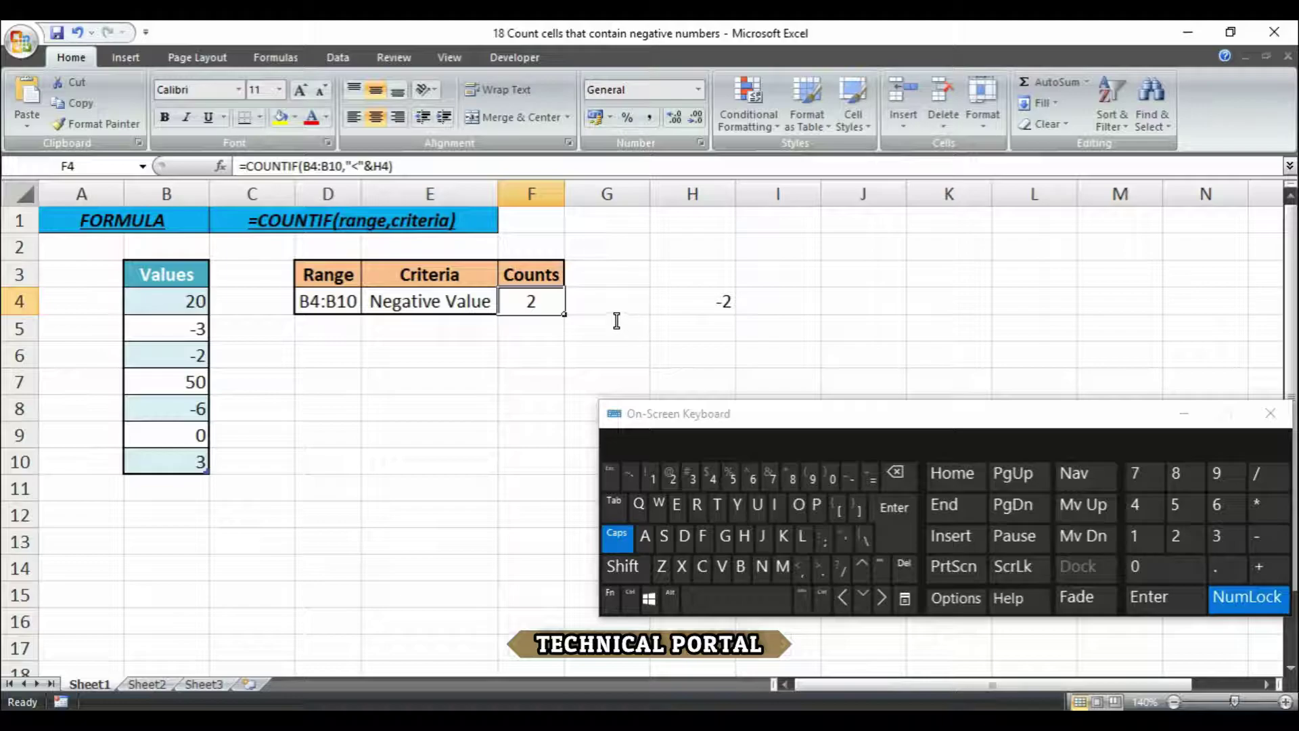
left_click(721, 302)
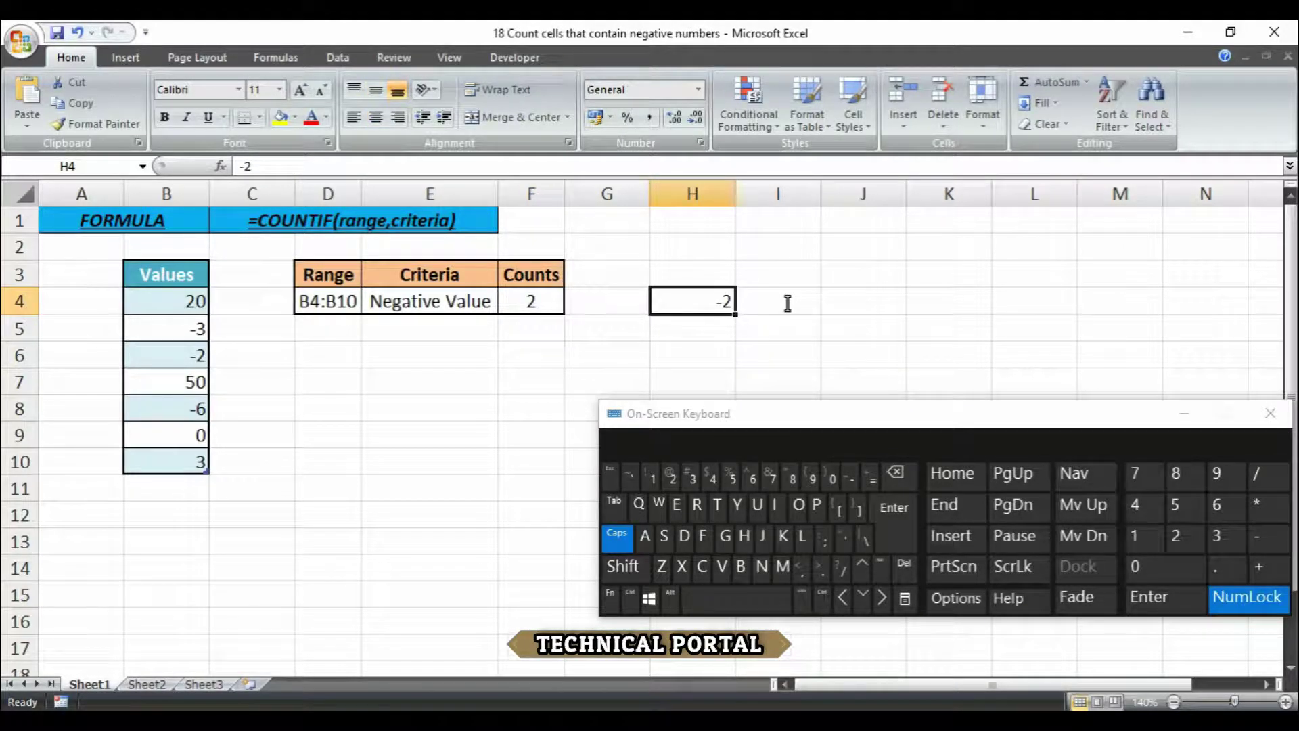